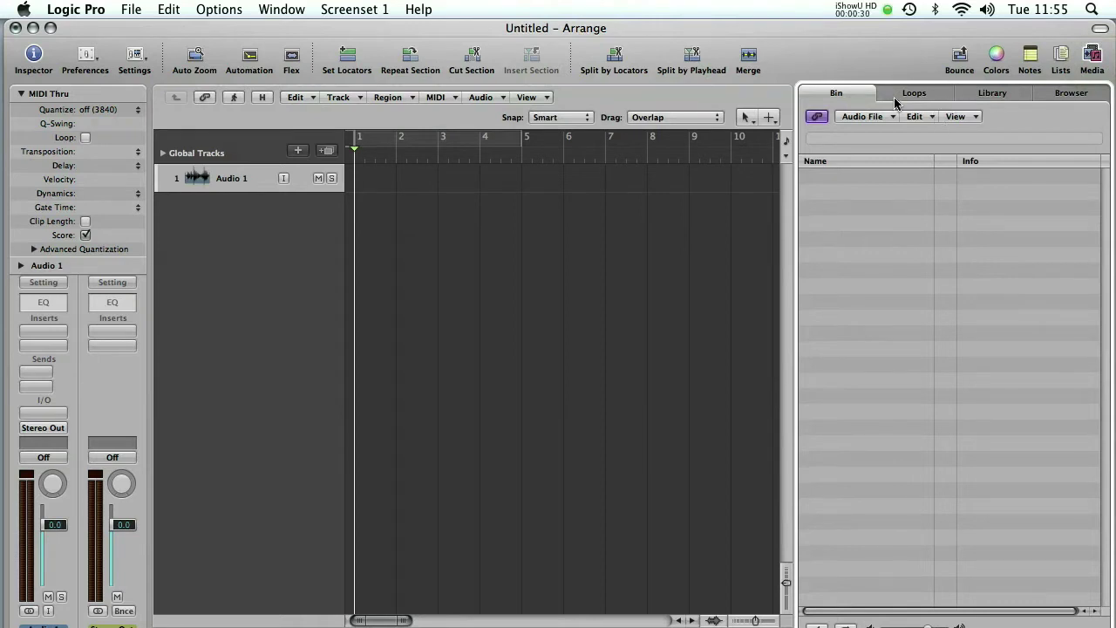
Open the file browser, switch to the computer's list of volumes and open the Samples volume
click(1059, 96)
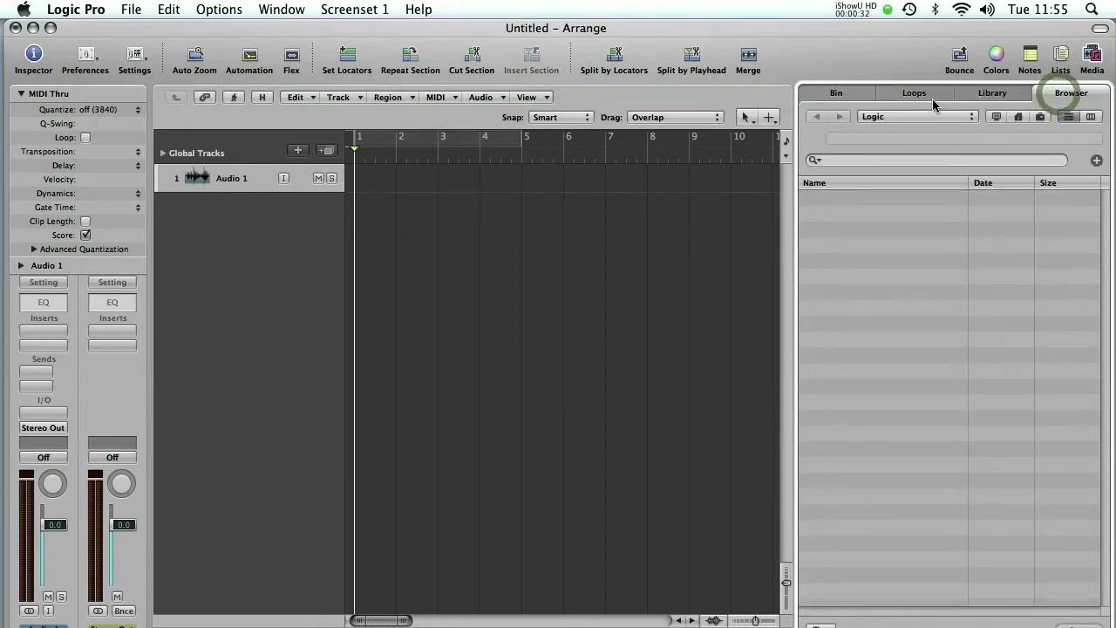
click(886, 118)
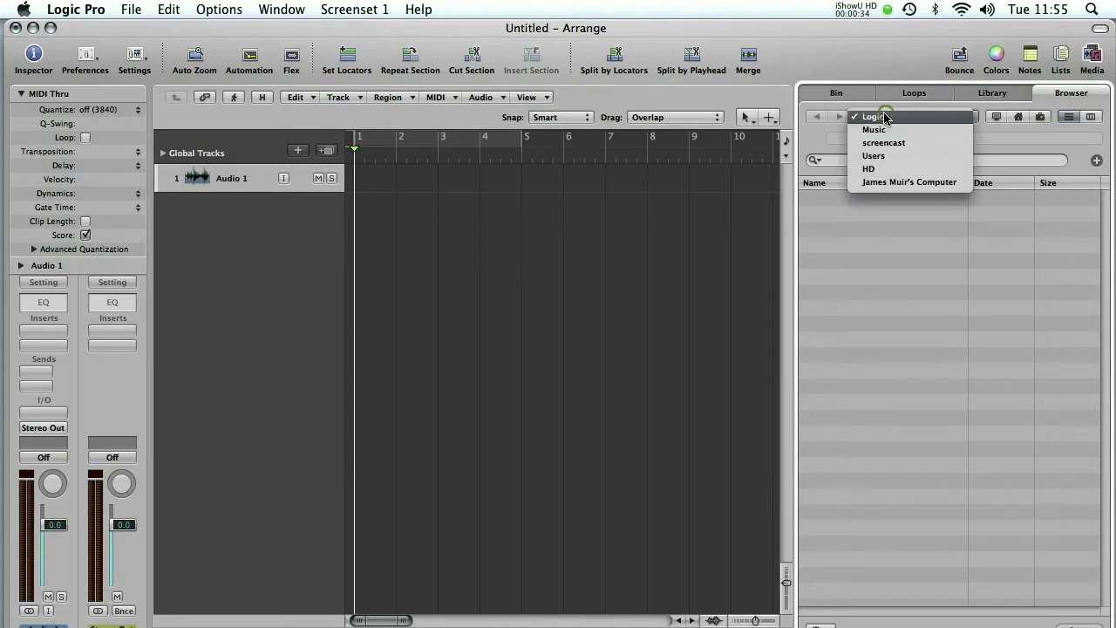
click(894, 182)
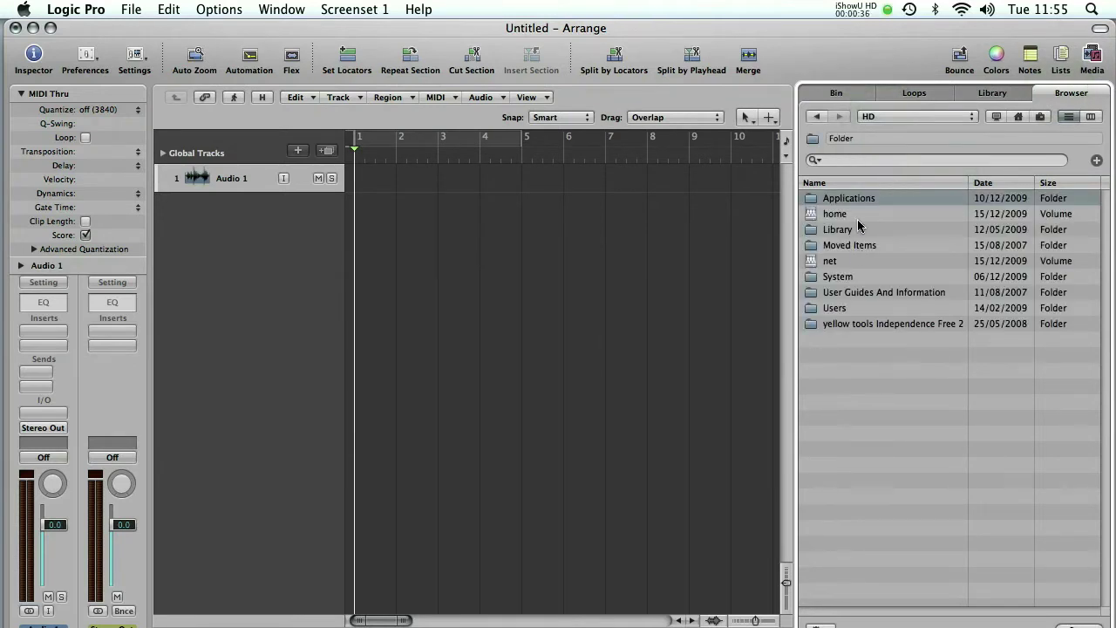
click(926, 120)
click(915, 122)
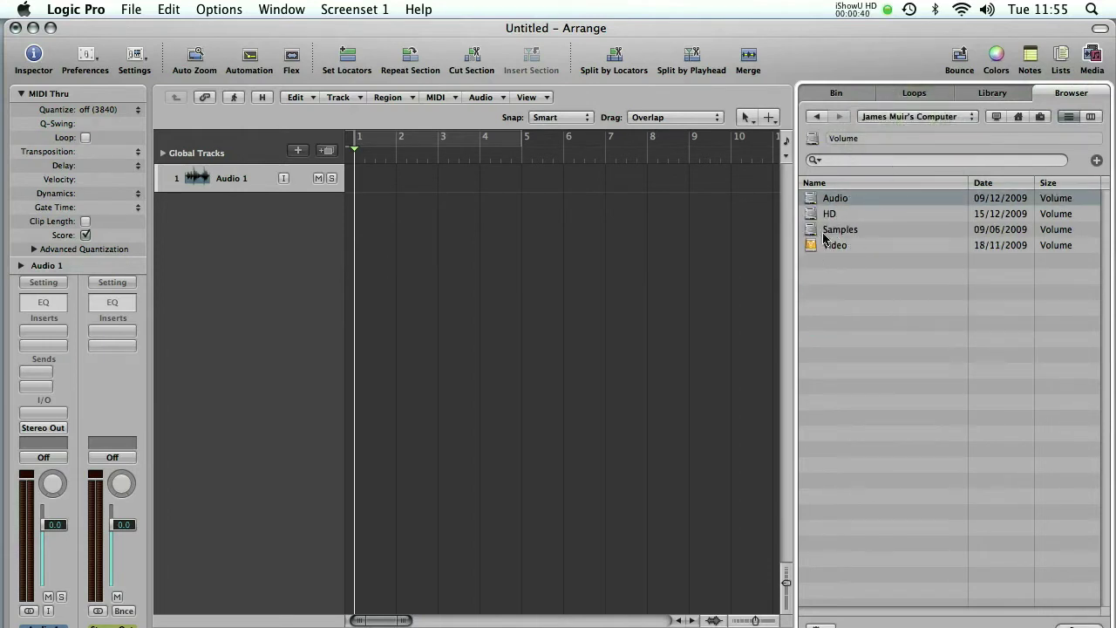
double_click(837, 229)
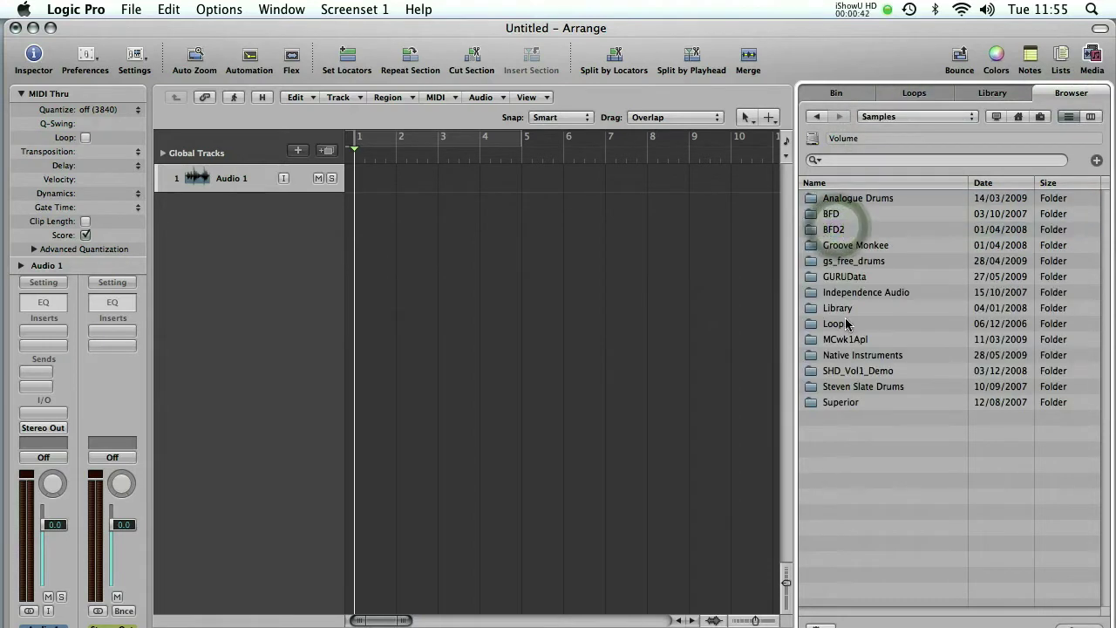
Open the Loops folder on the Samples volume, followed by the Bt folder and its 120 subfolder
double_click(846, 324)
click(839, 264)
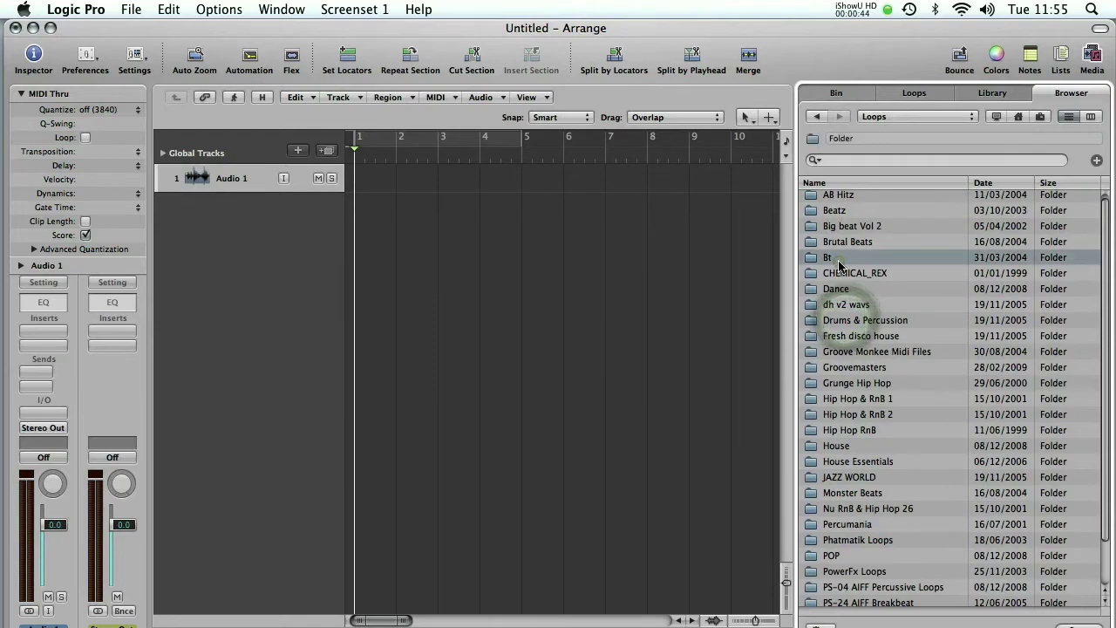
double_click(838, 264)
scroll(850, 262, down, 10)
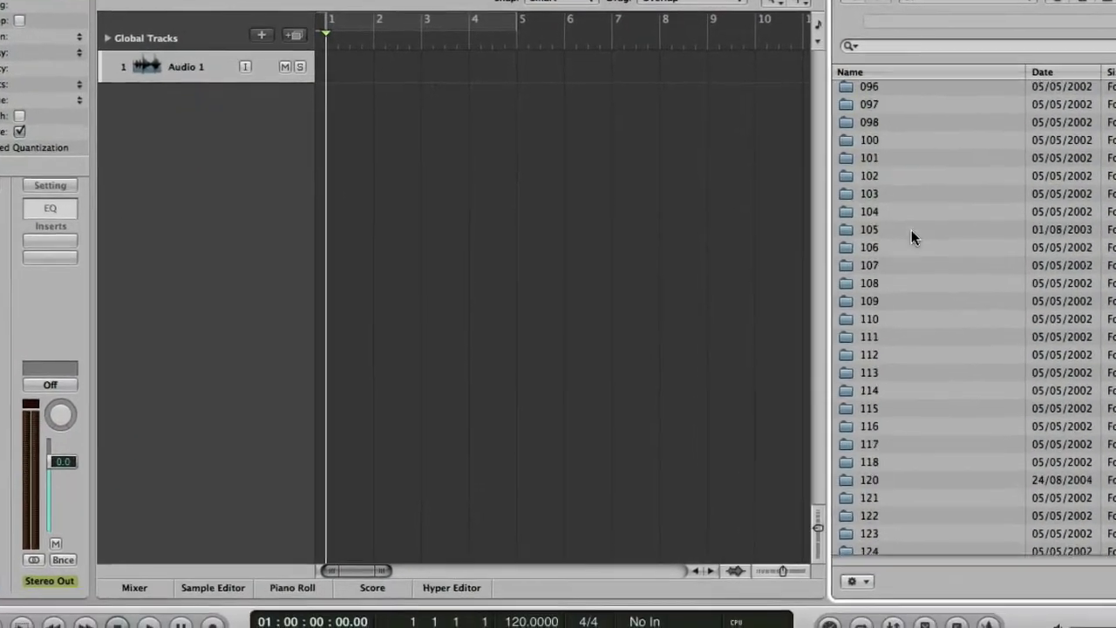
scroll(911, 229, down, 2)
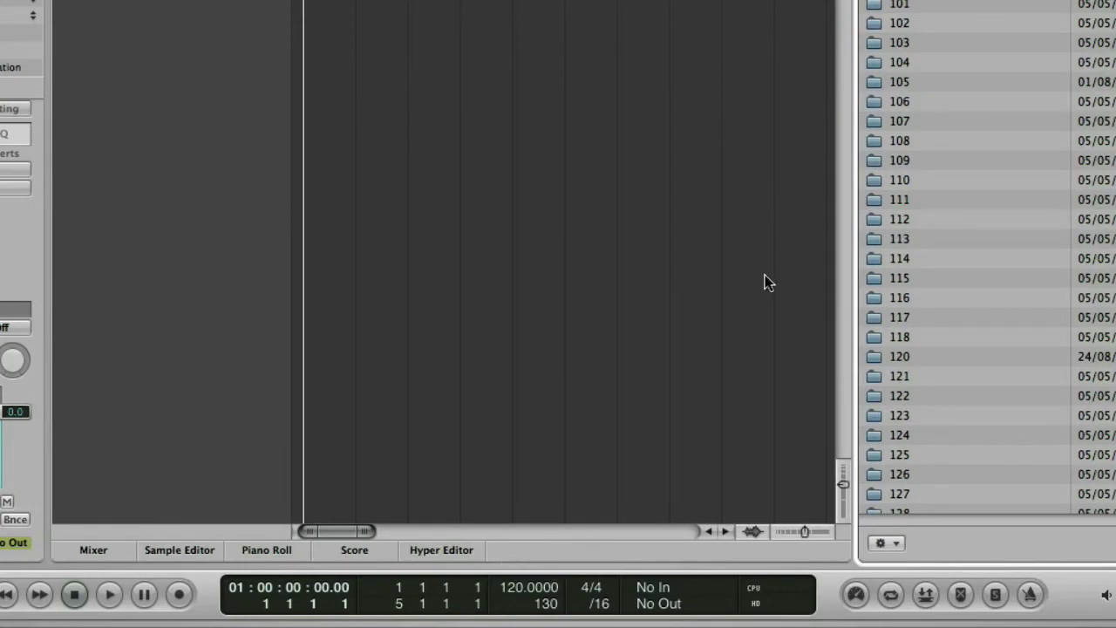
click(906, 355)
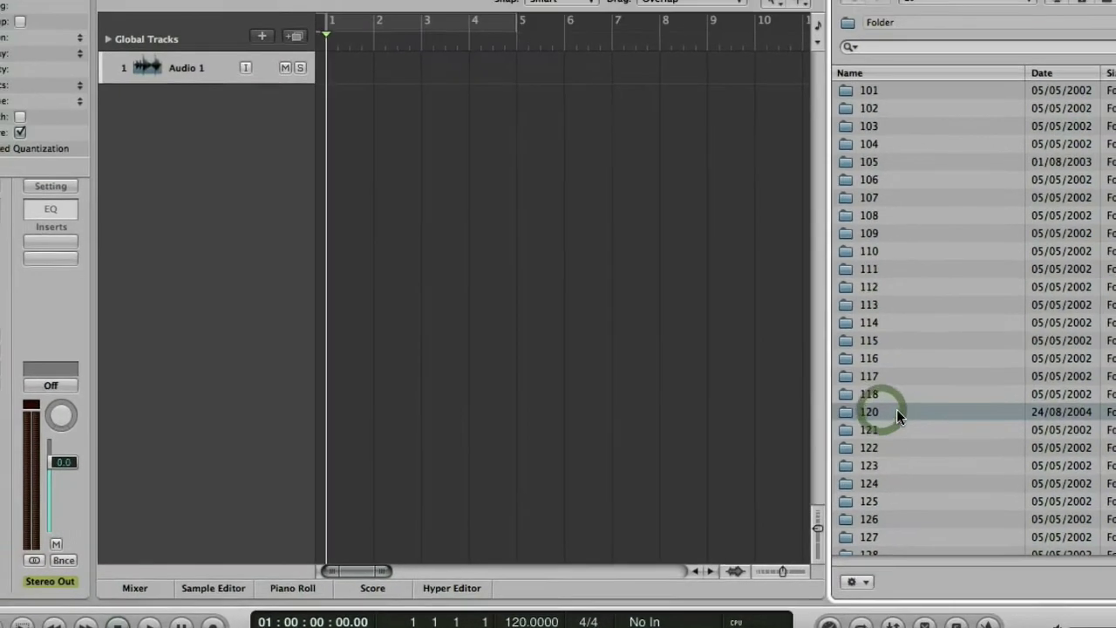
double_click(904, 383)
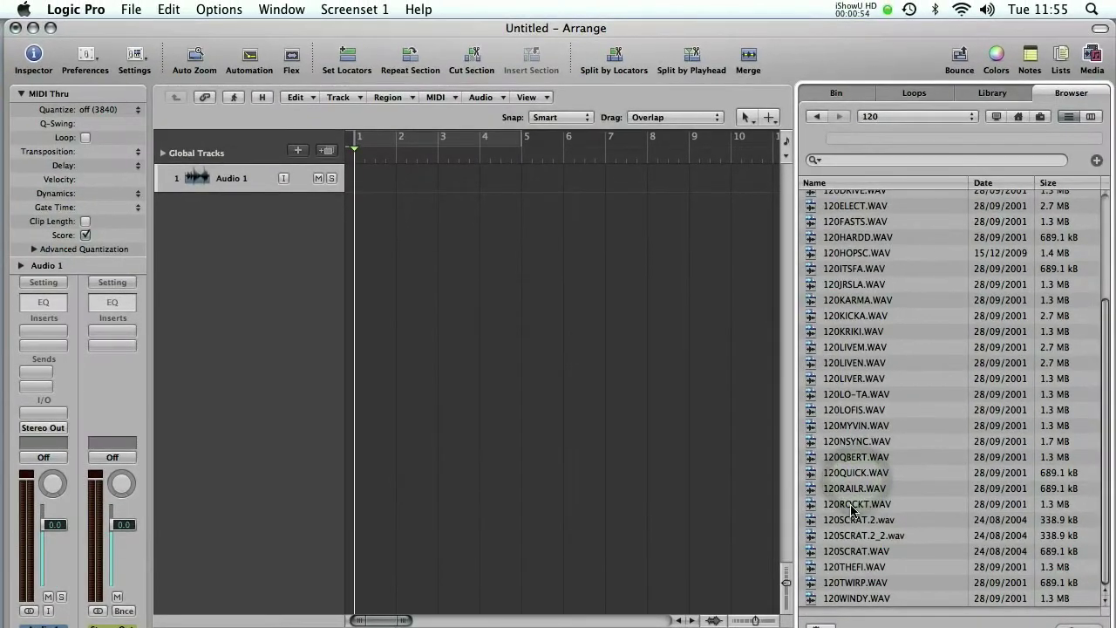
Audition 120ROCKT.WAV and 120ITSFA.WAV, and place 120ITSFA.WAV at bar 1 of the Audio 1 track
click(843, 503)
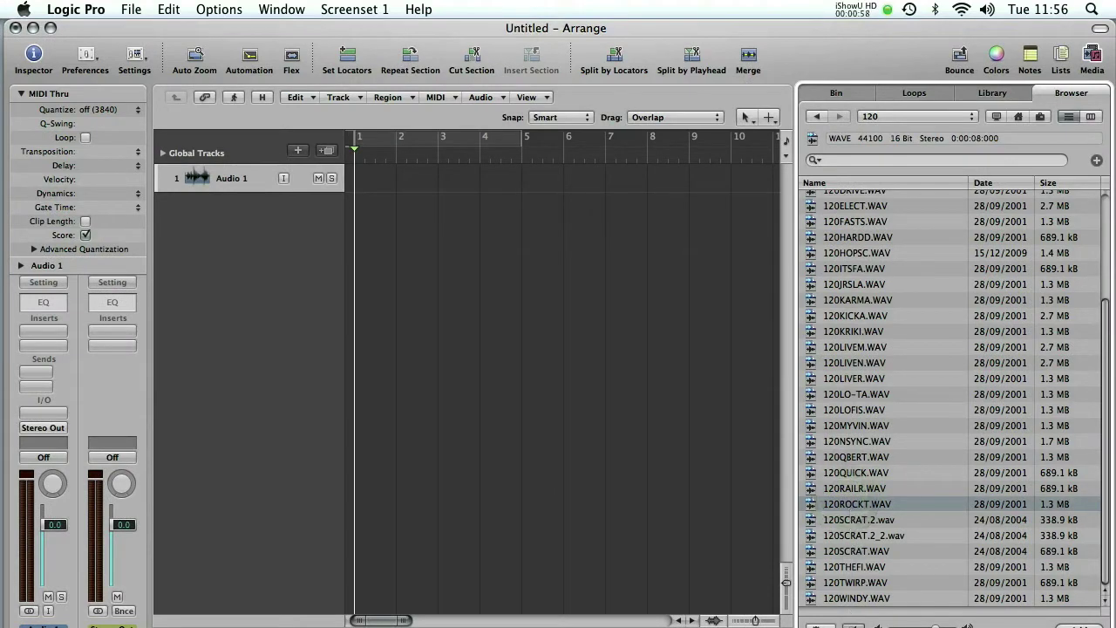
click(853, 626)
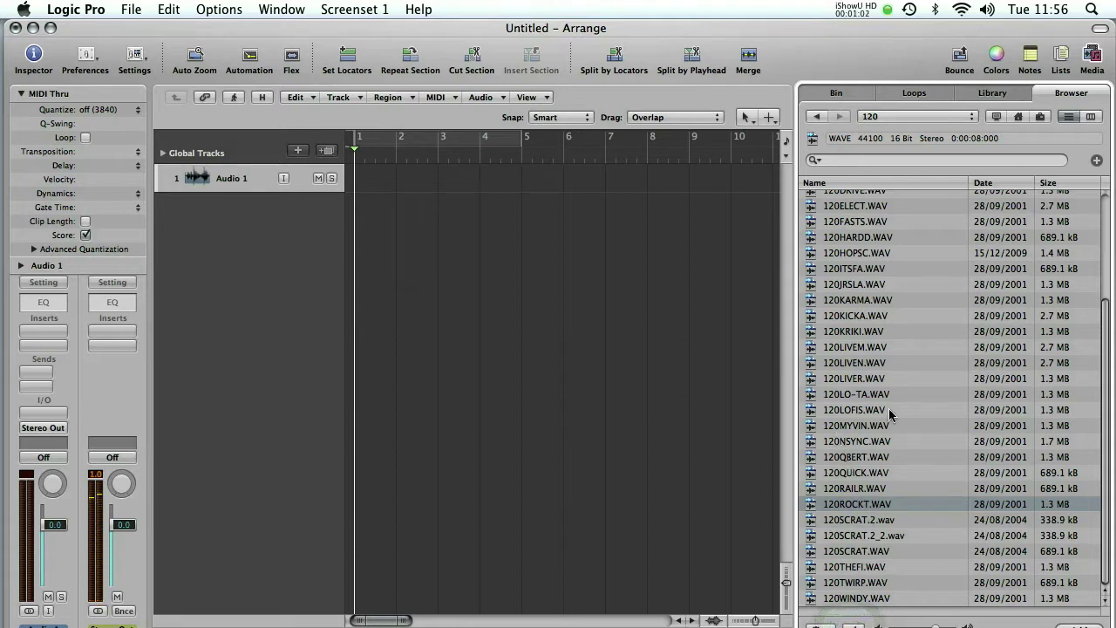
click(851, 271)
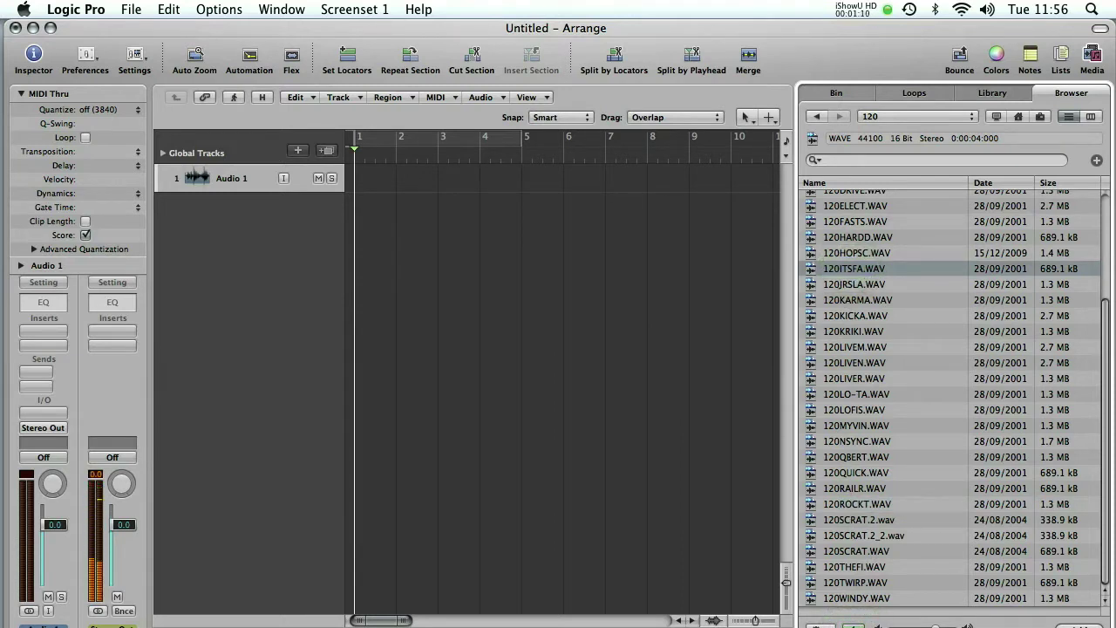
drag(852, 271, 381, 194)
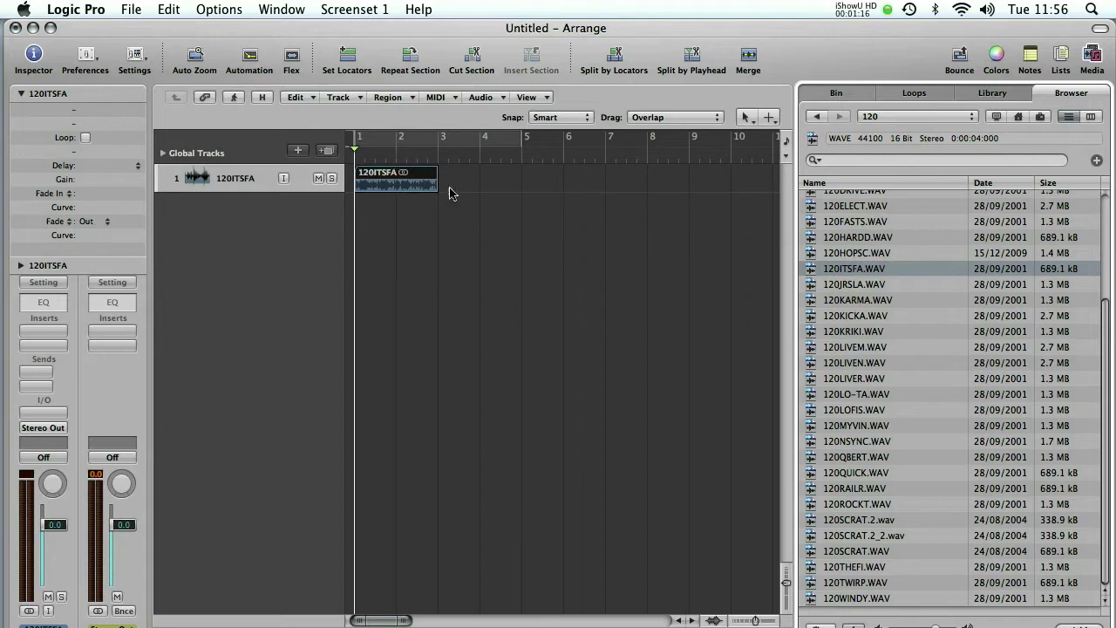
Set a cycle range over the loop from bar 1 to bar 3 and hide the media area
drag(360, 143, 434, 151)
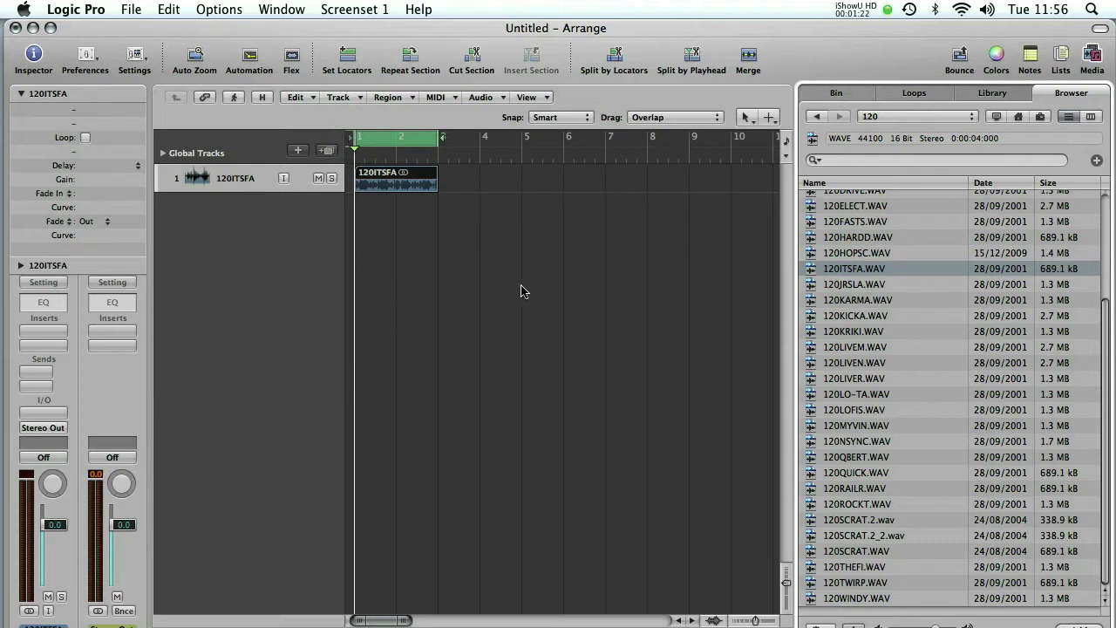
mouse_move(755, 621)
mouse_down()
mouse_move(772, 620)
mouse_move(759, 621)
mouse_up()
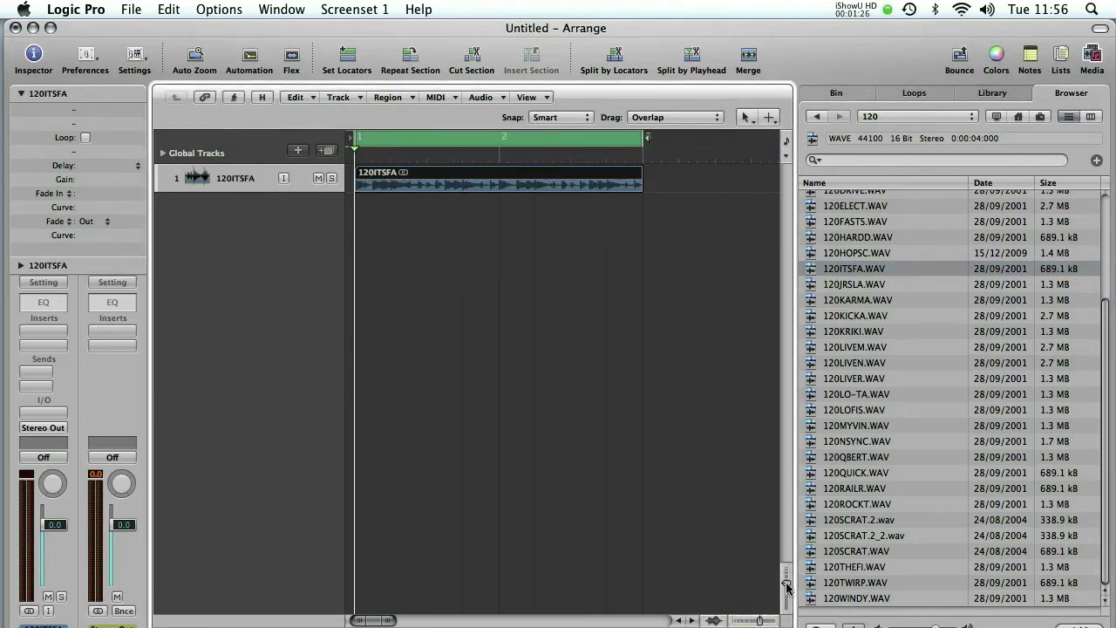
drag(787, 586, 787, 582)
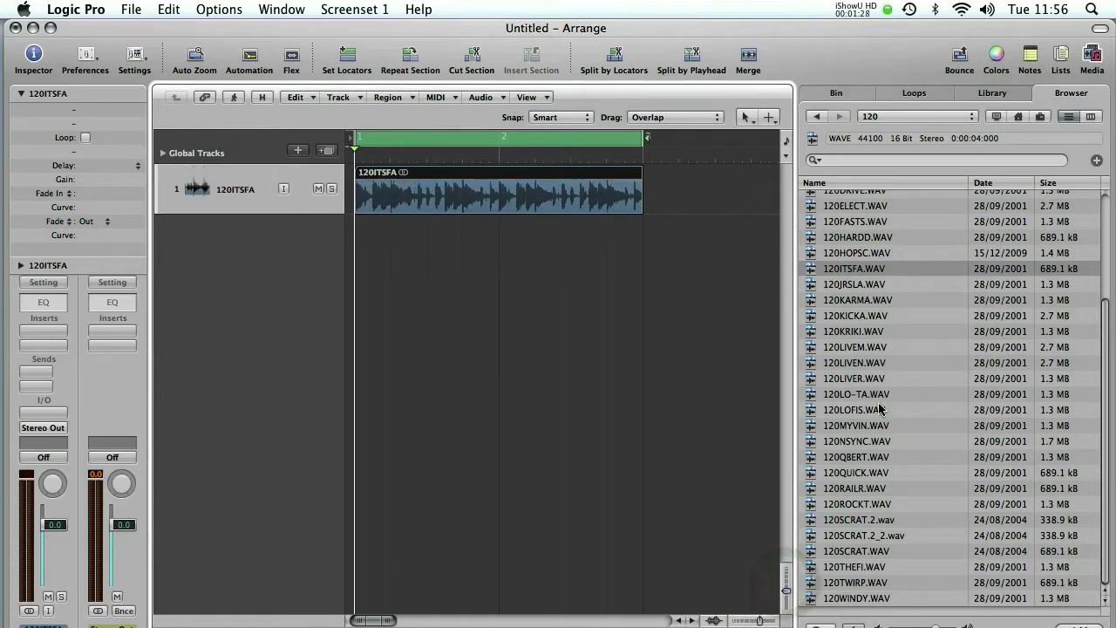
click(1092, 56)
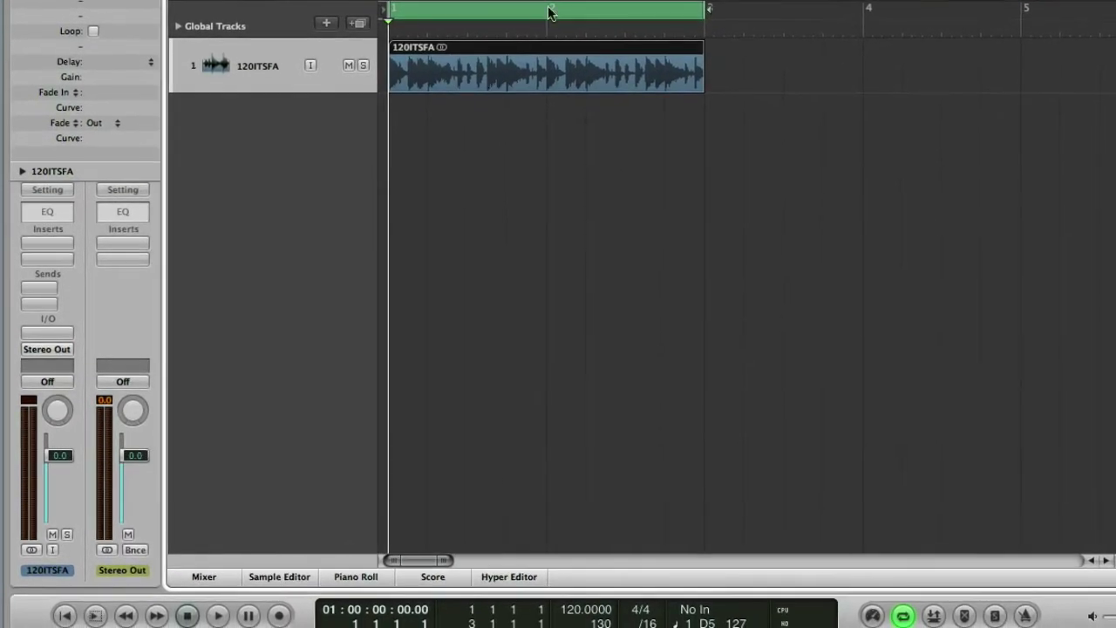
Set the project tempo to 100 BPM
double_click(571, 610)
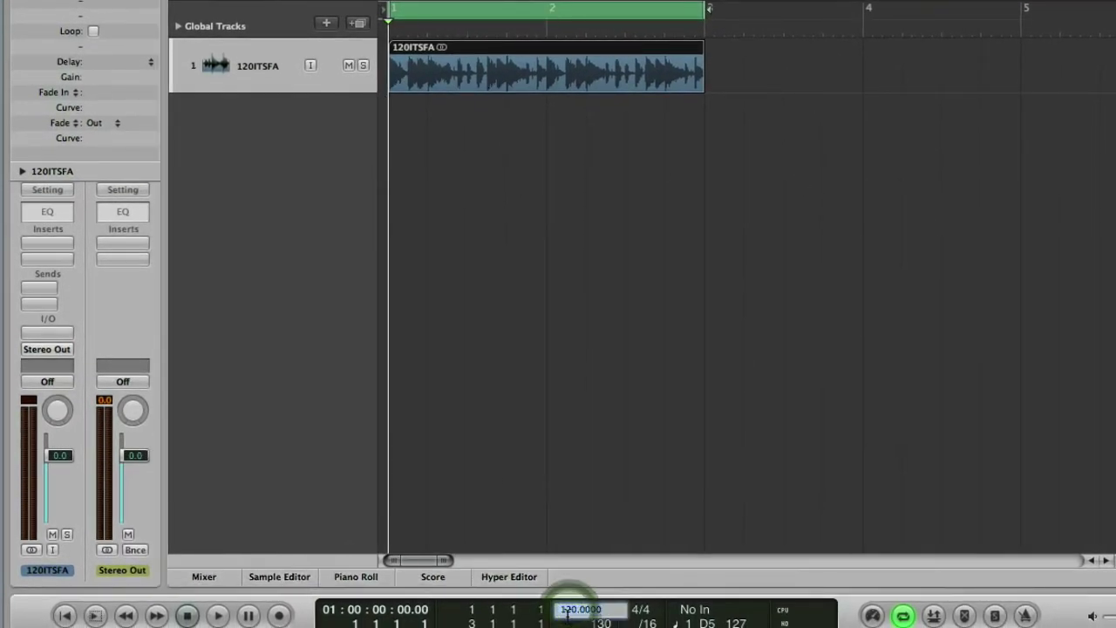
text(1)
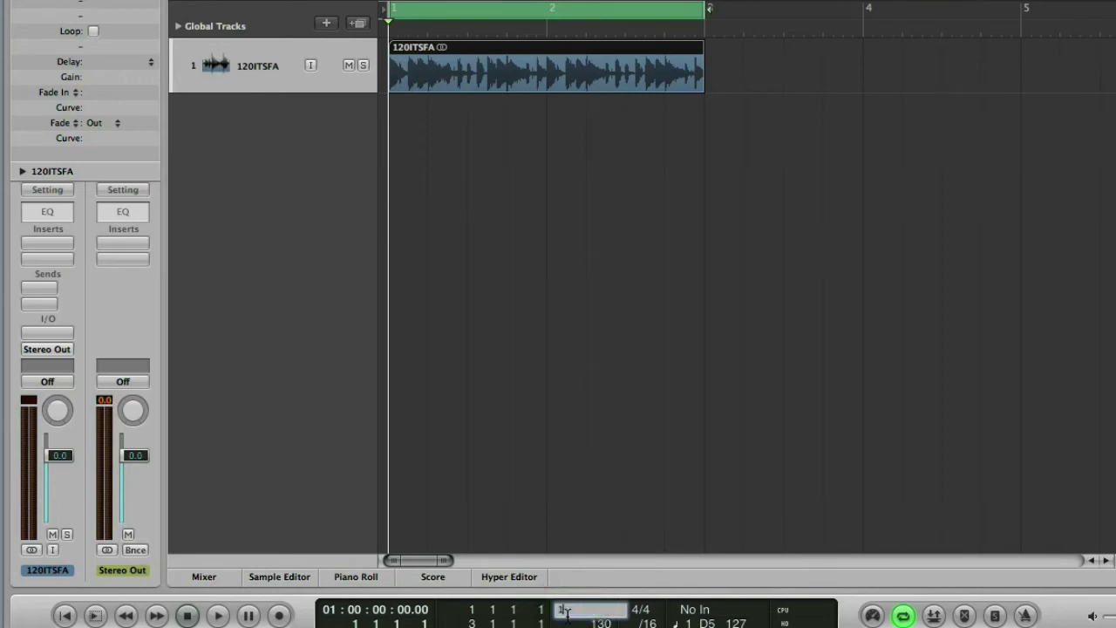
key(Return)
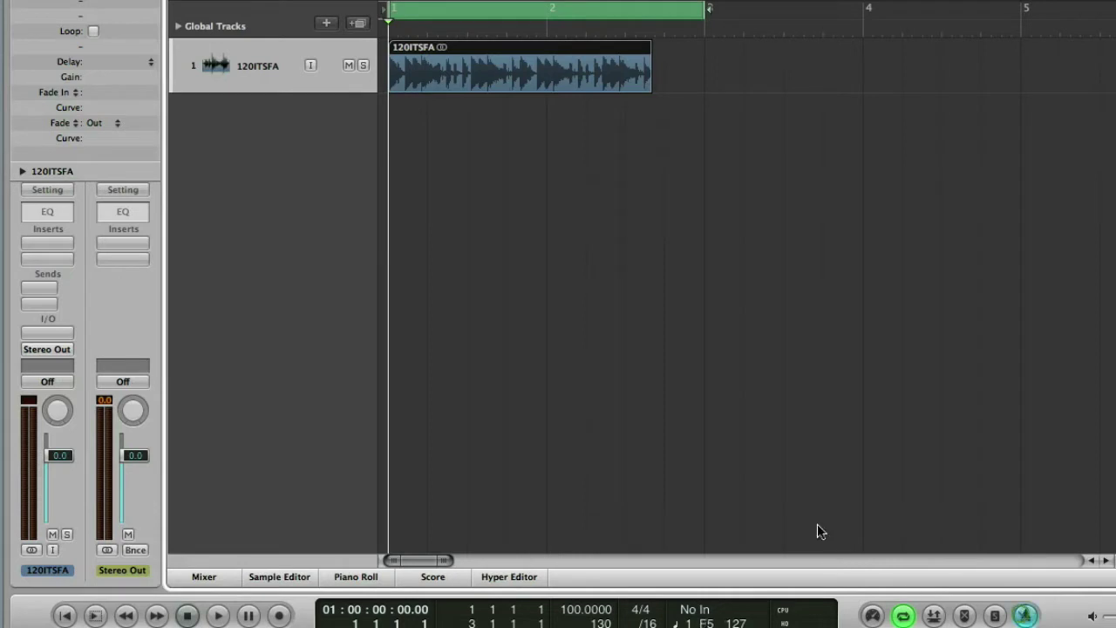
Lower the 120ITSFA track's volume to -6.0 dB, and briefly play the loop against the metronome
click(255, 80)
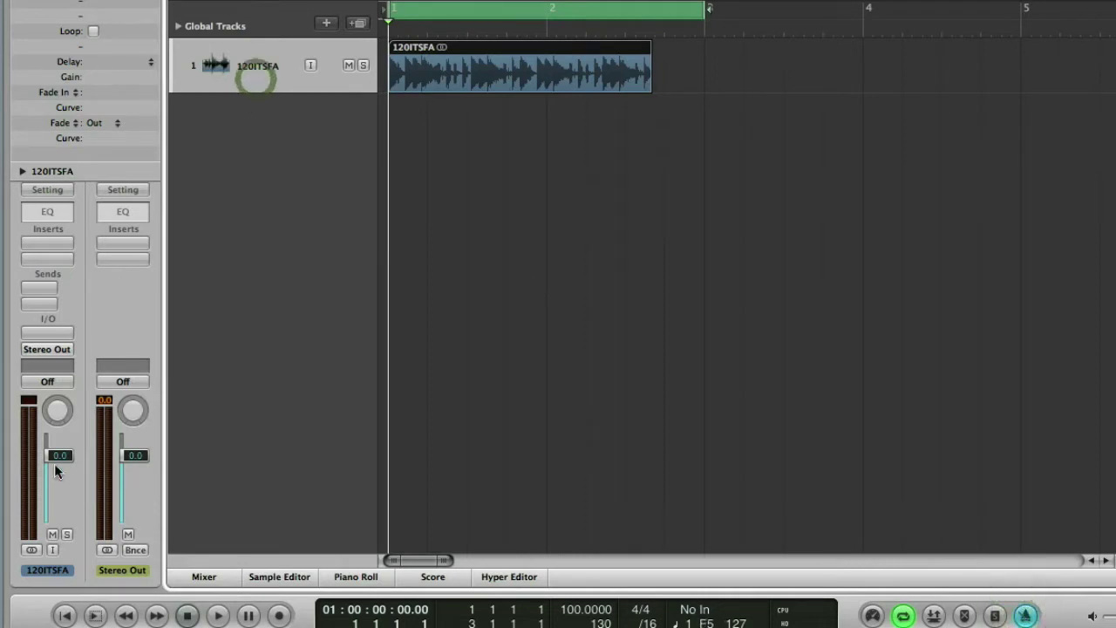
drag(54, 463, 55, 476)
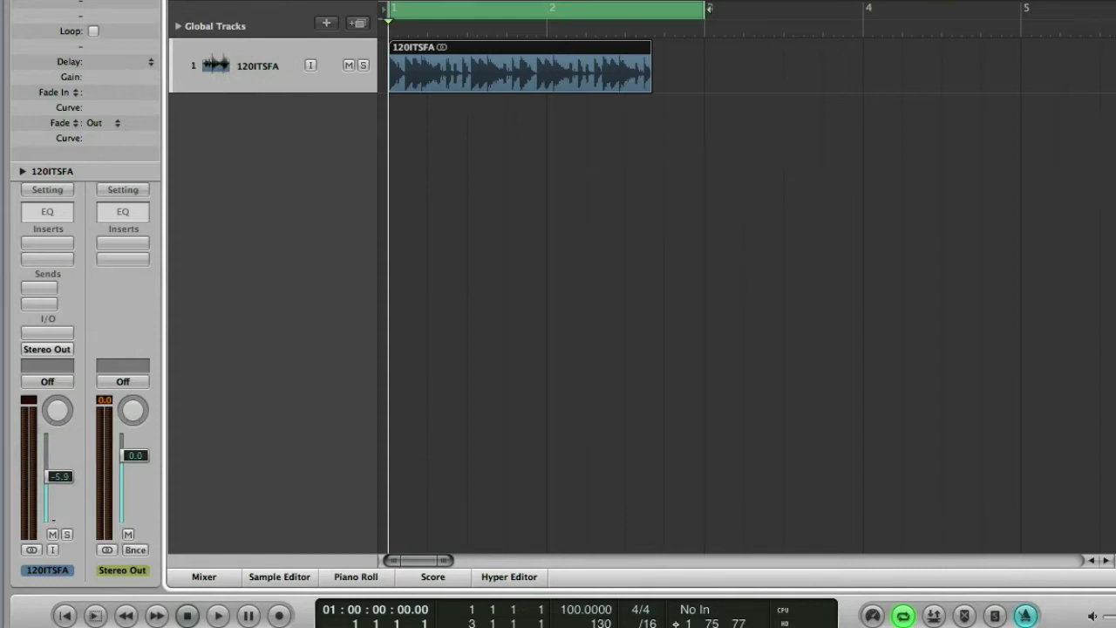
key(space)
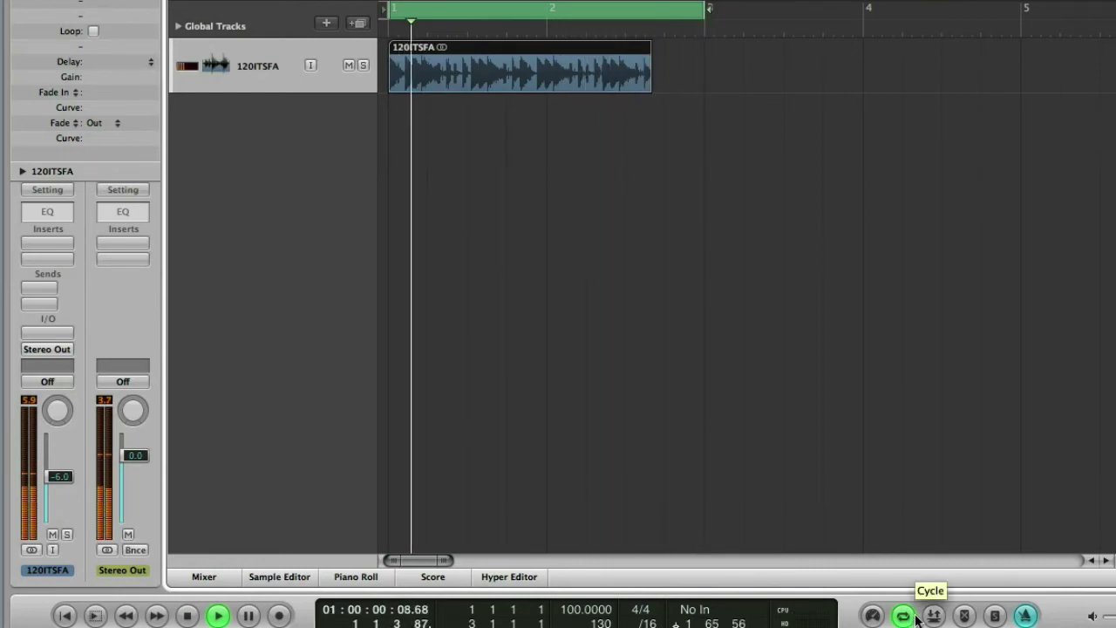
key(space)
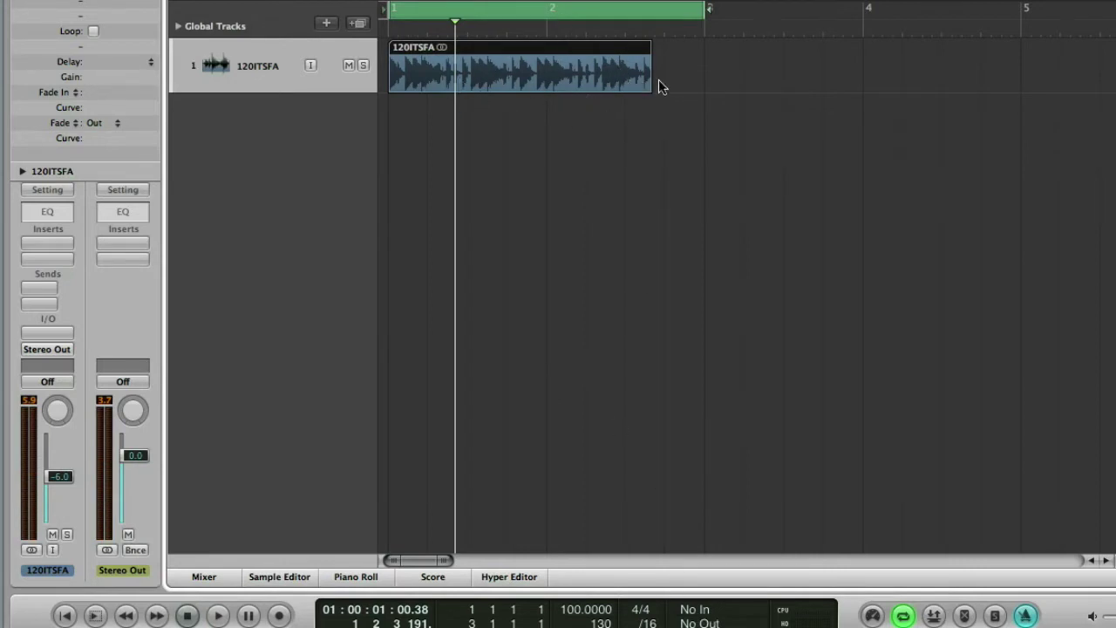
Deselect the audio region and set the project tempo to 120 BPM
click(548, 297)
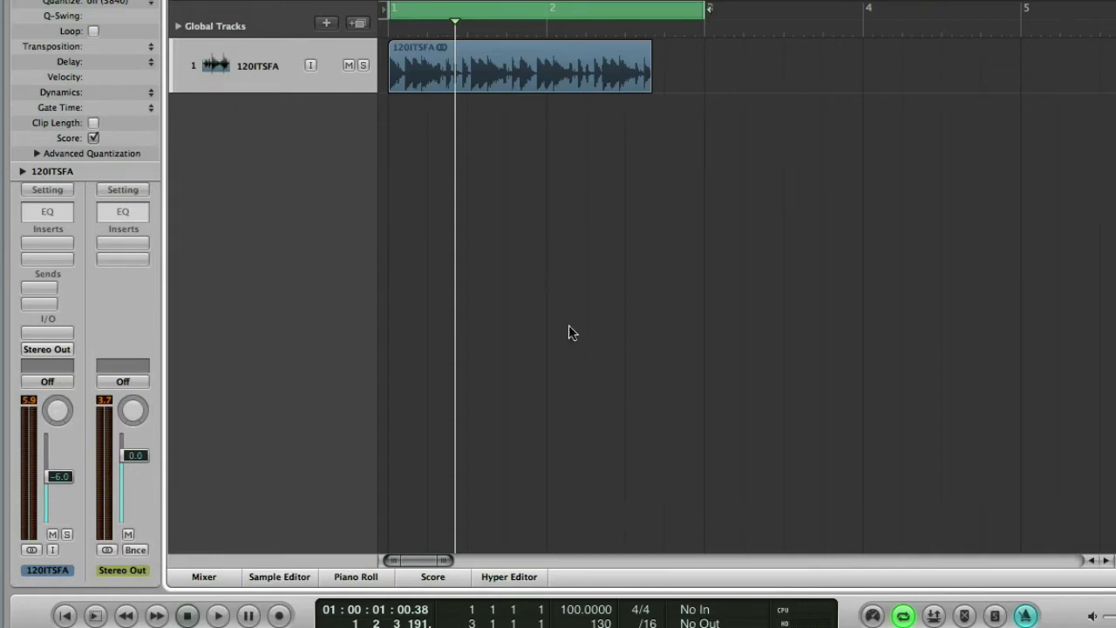
double_click(575, 610)
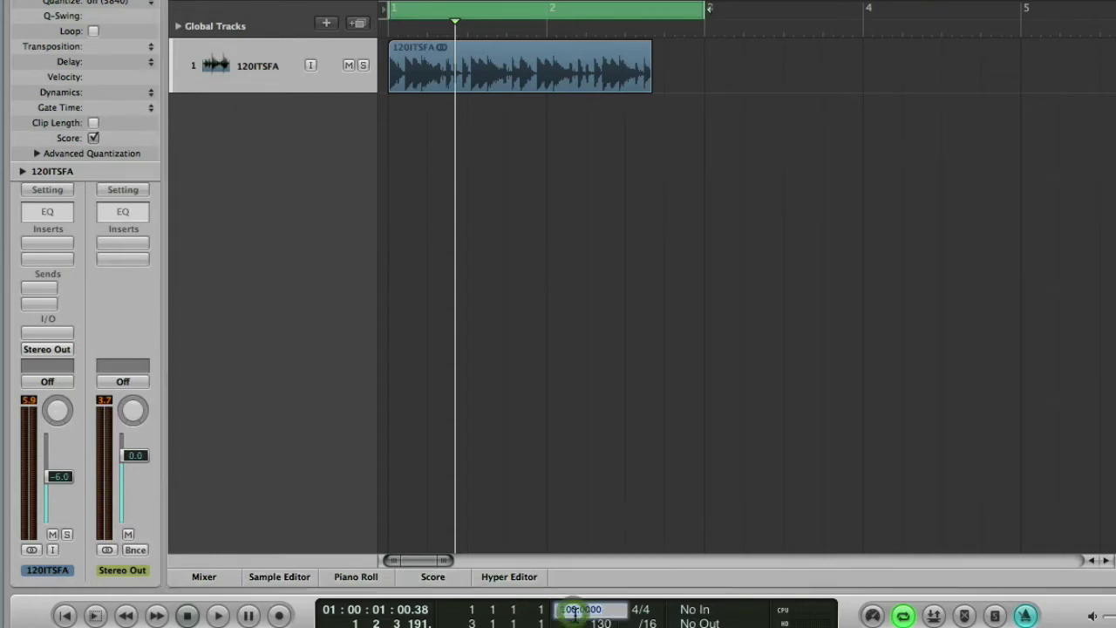
text(120)
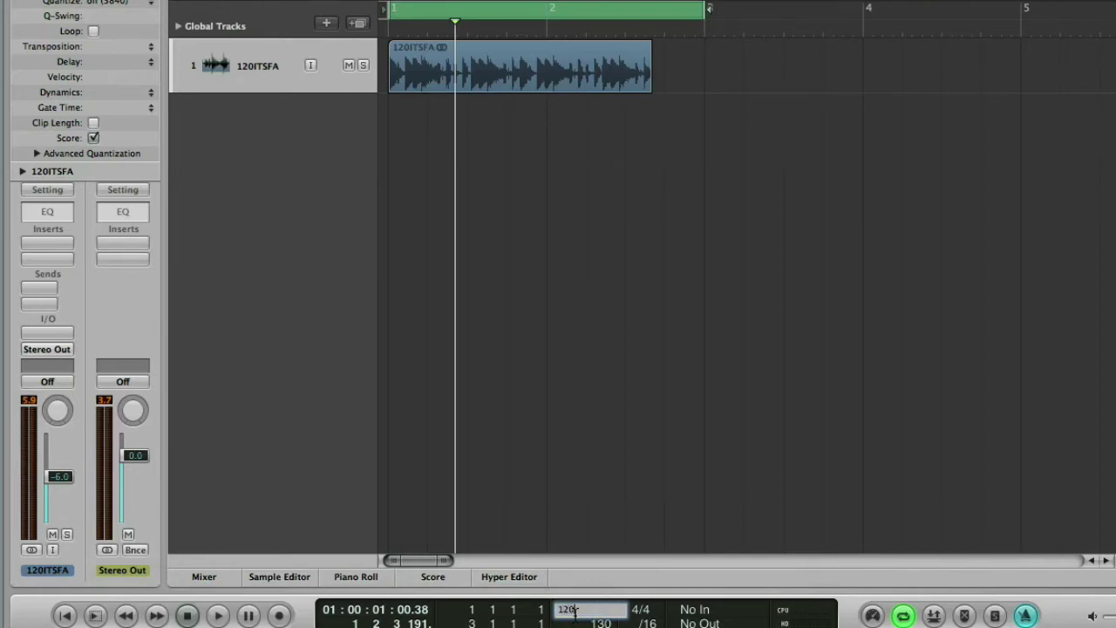
key(Return)
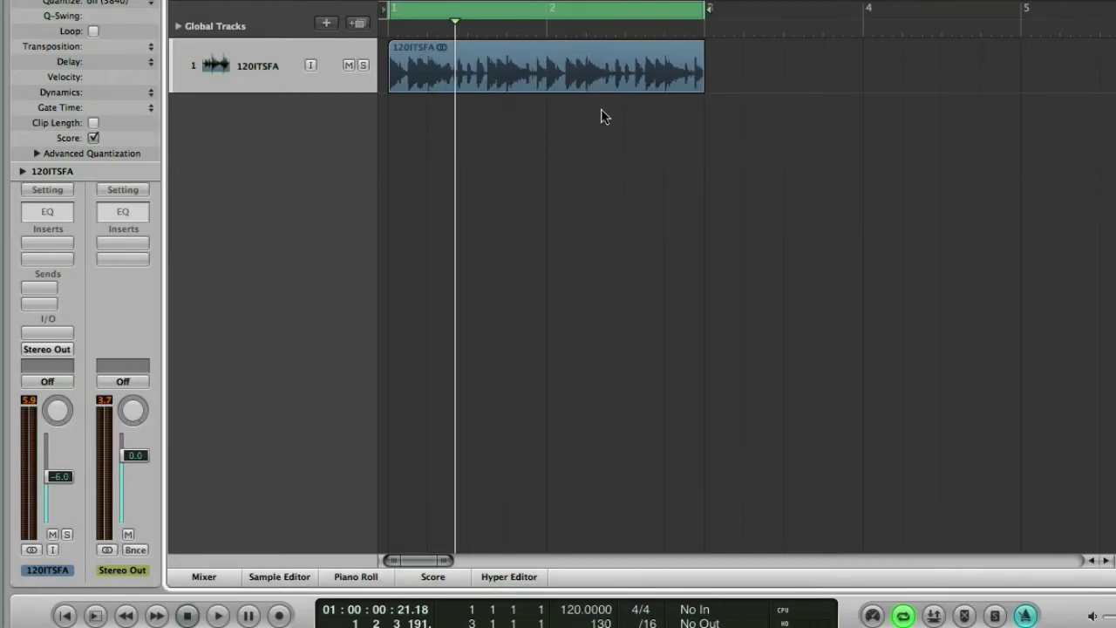
Check the conversion options offered for the 120ITSFA region, and close them without converting
click(507, 162)
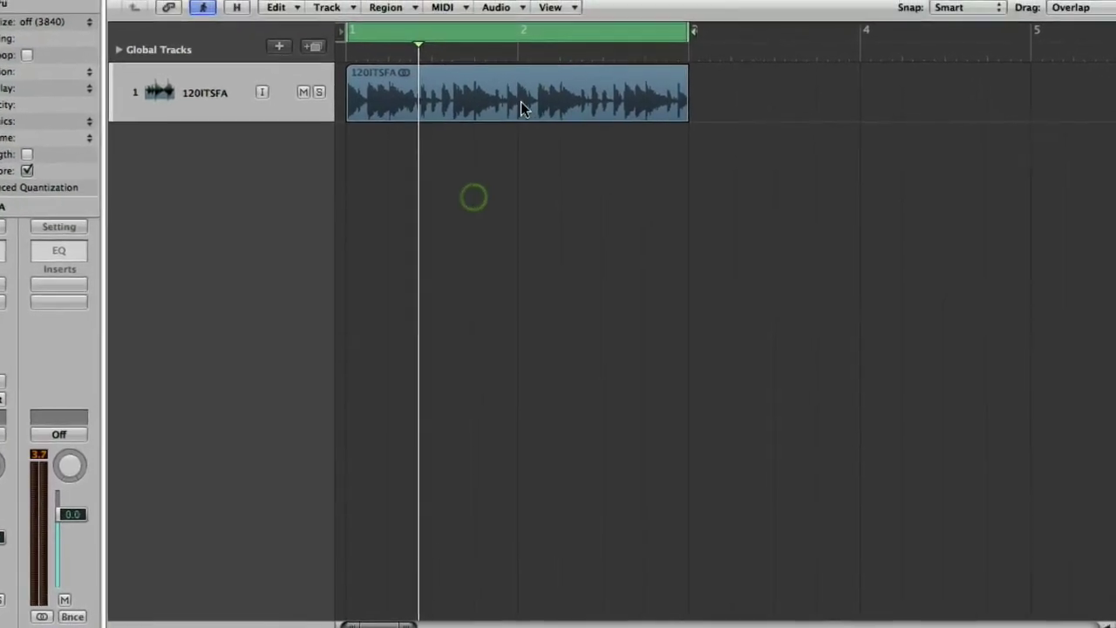
right_click(510, 116)
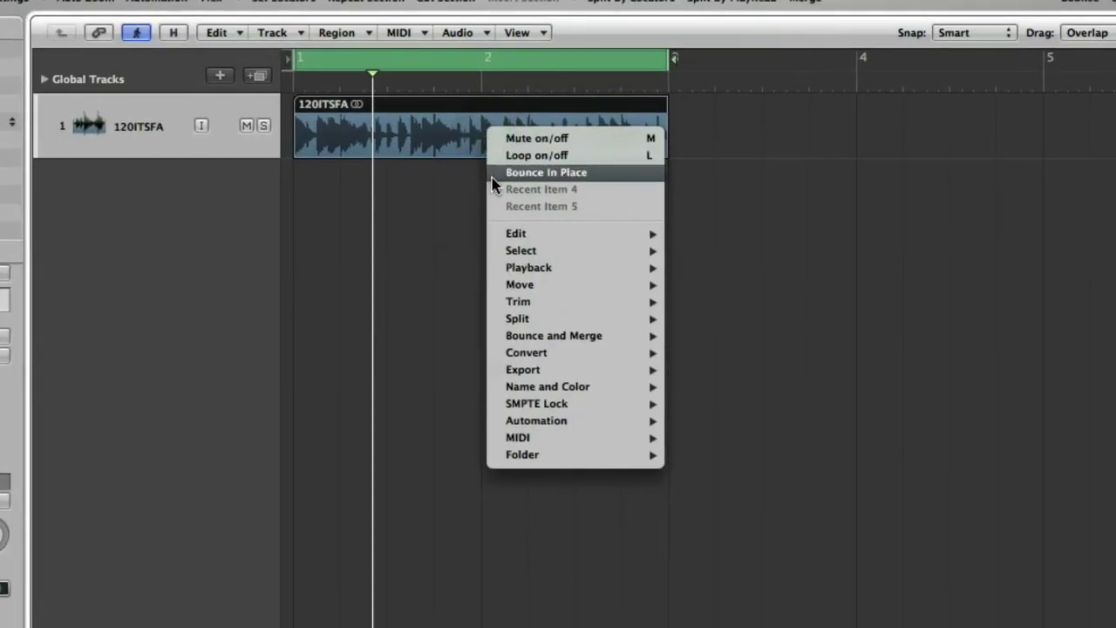
mouse_move(542, 359)
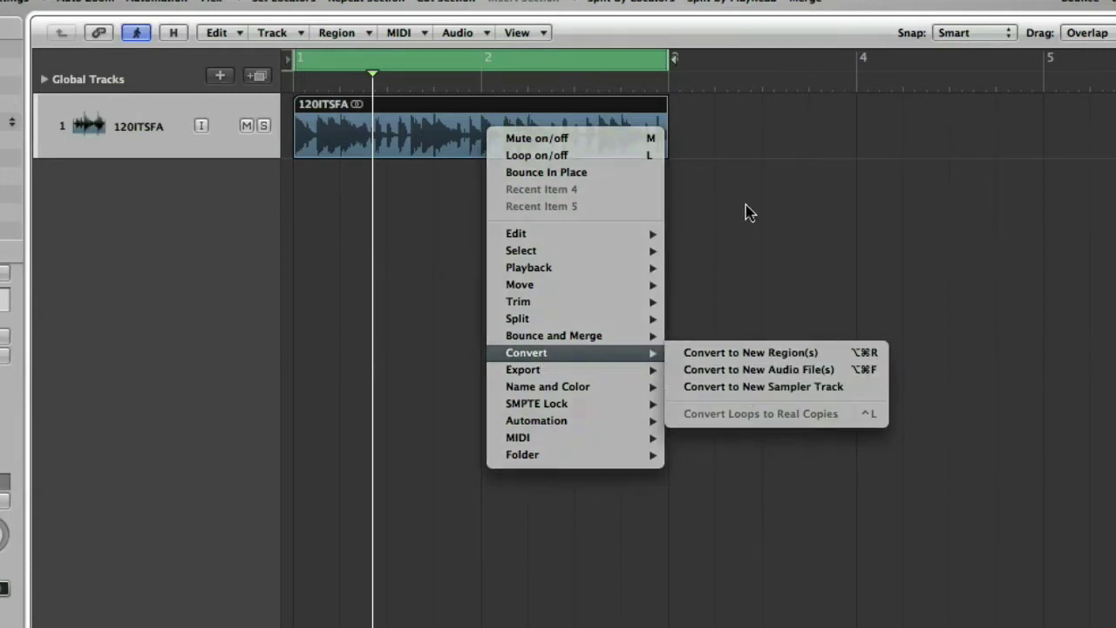
click(746, 209)
Look over the audio and region commands for converting the loop to a new sampler track, without running any of them
click(467, 35)
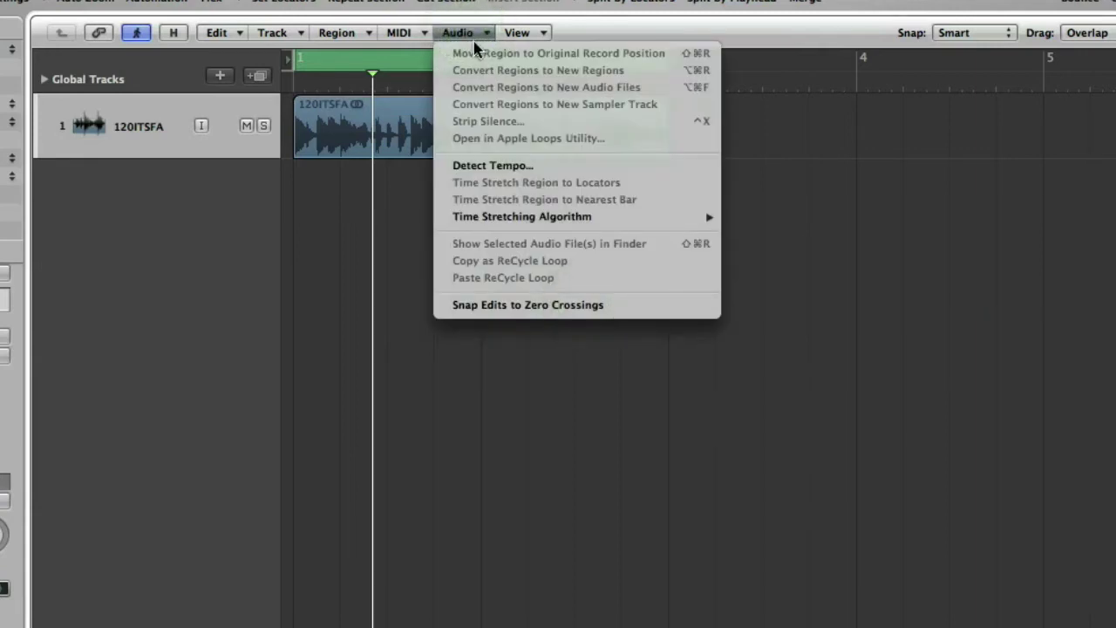
click(883, 202)
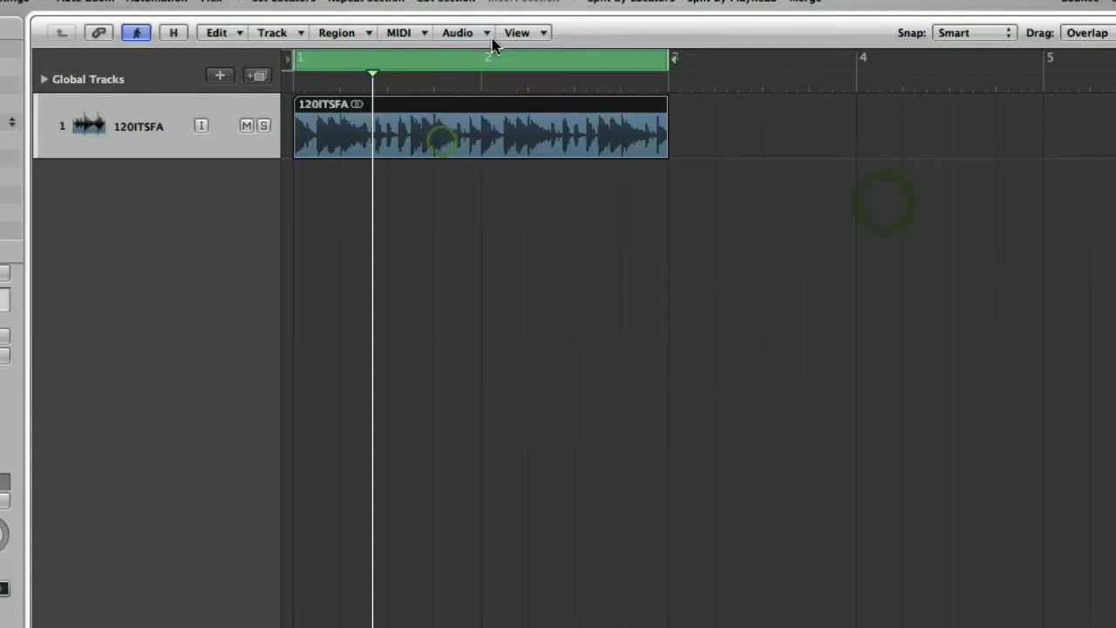
click(457, 32)
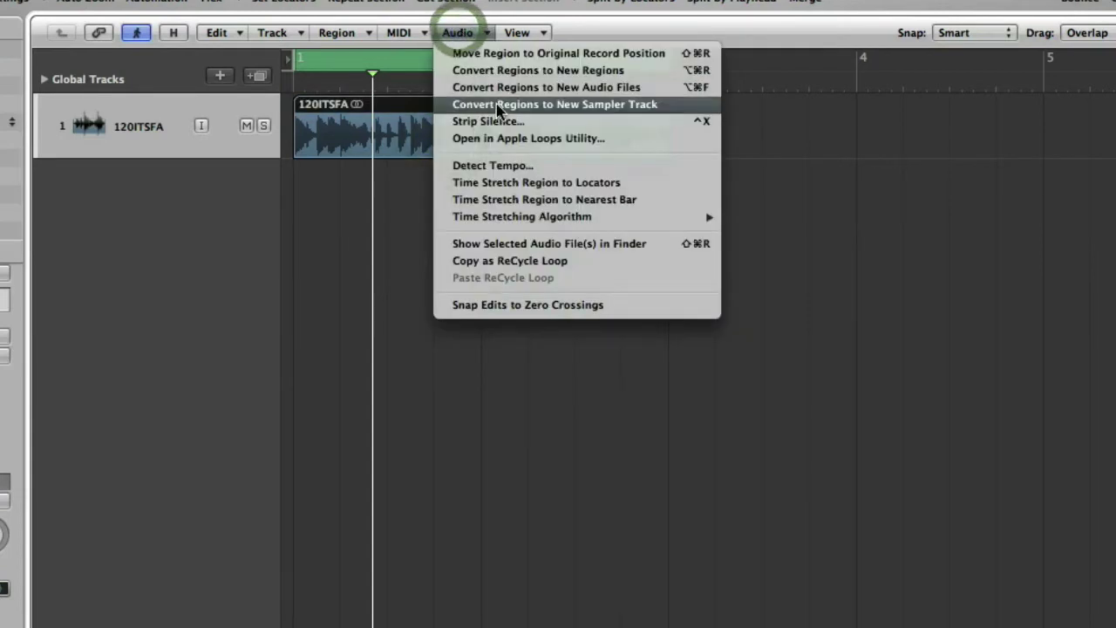
click(454, 32)
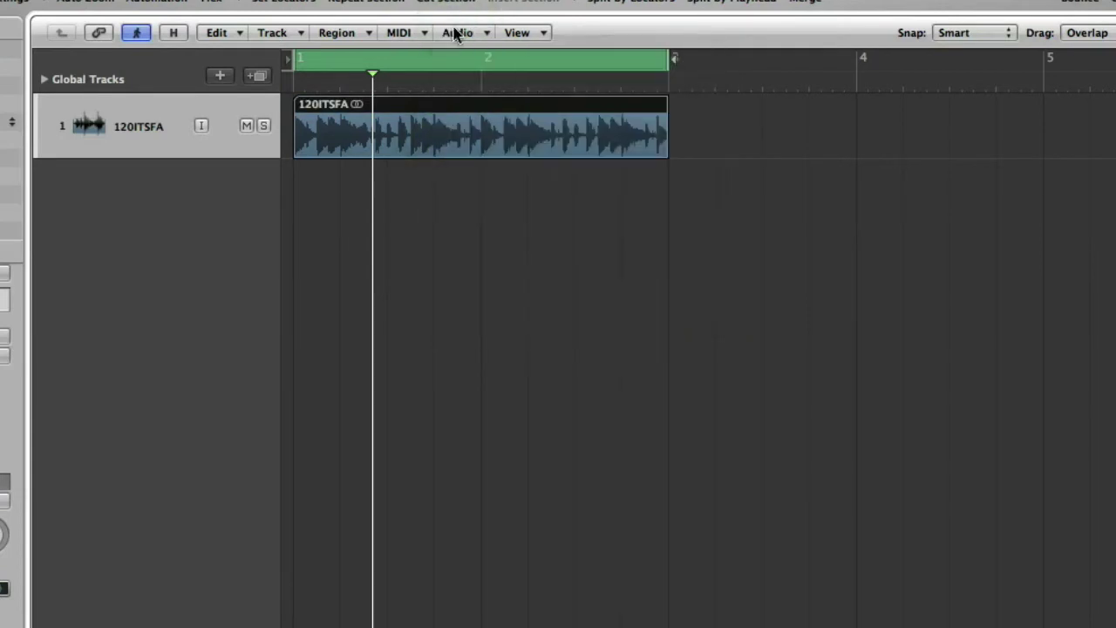
right_click(394, 123)
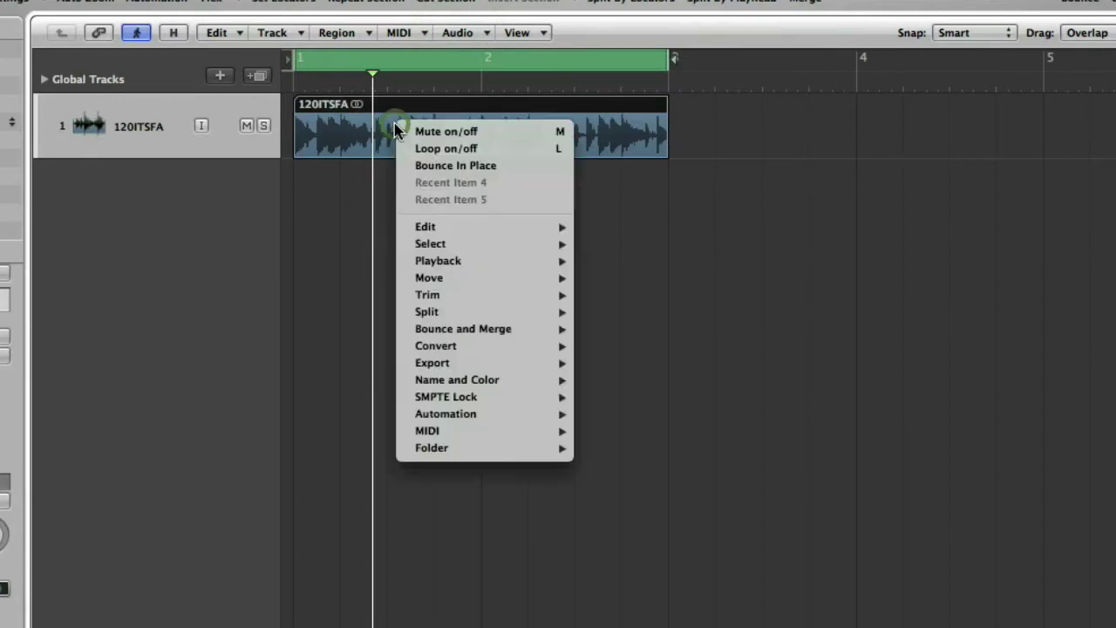
right_click(315, 232)
click(366, 180)
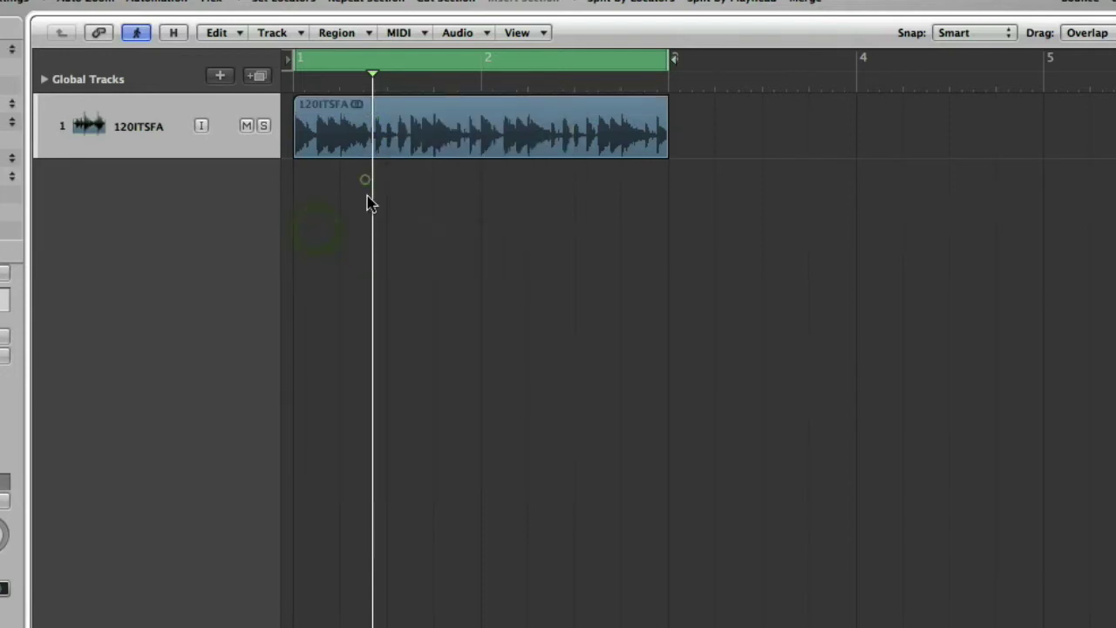
Start converting the 120ITSFA region to a new sampler track, naming the EXS instrument BT Test Loop
click(450, 123)
right_click(455, 123)
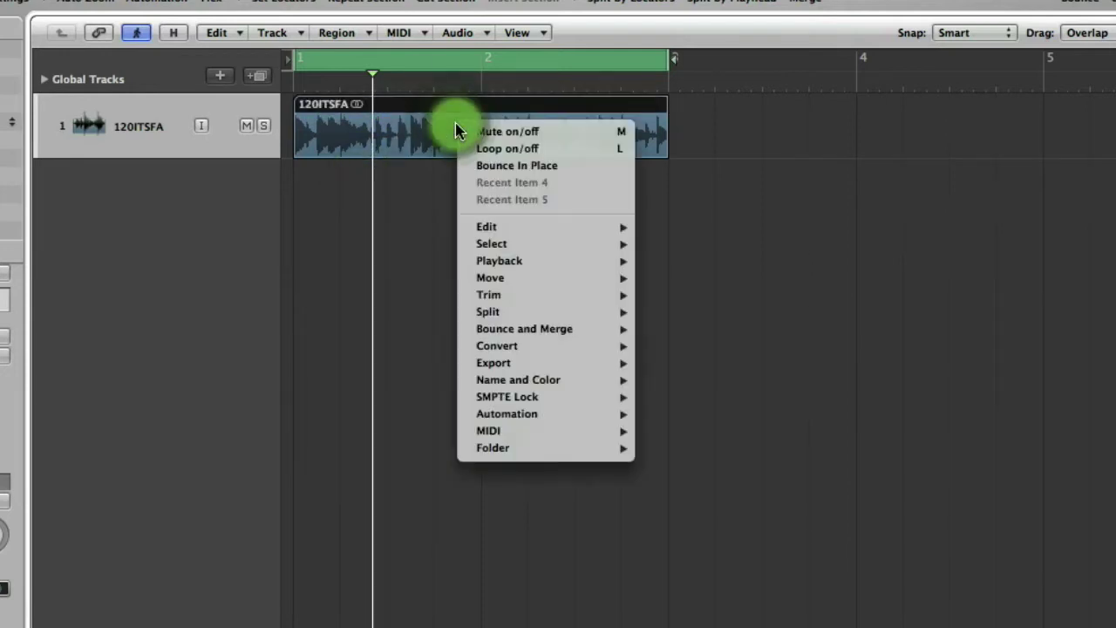
mouse_move(516, 350)
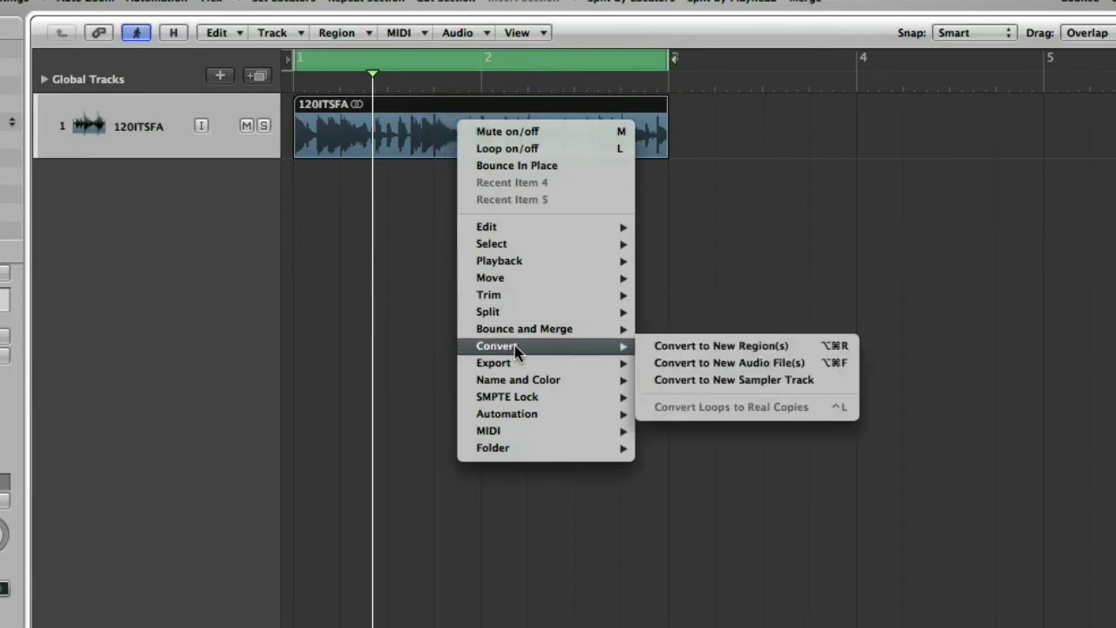
click(769, 381)
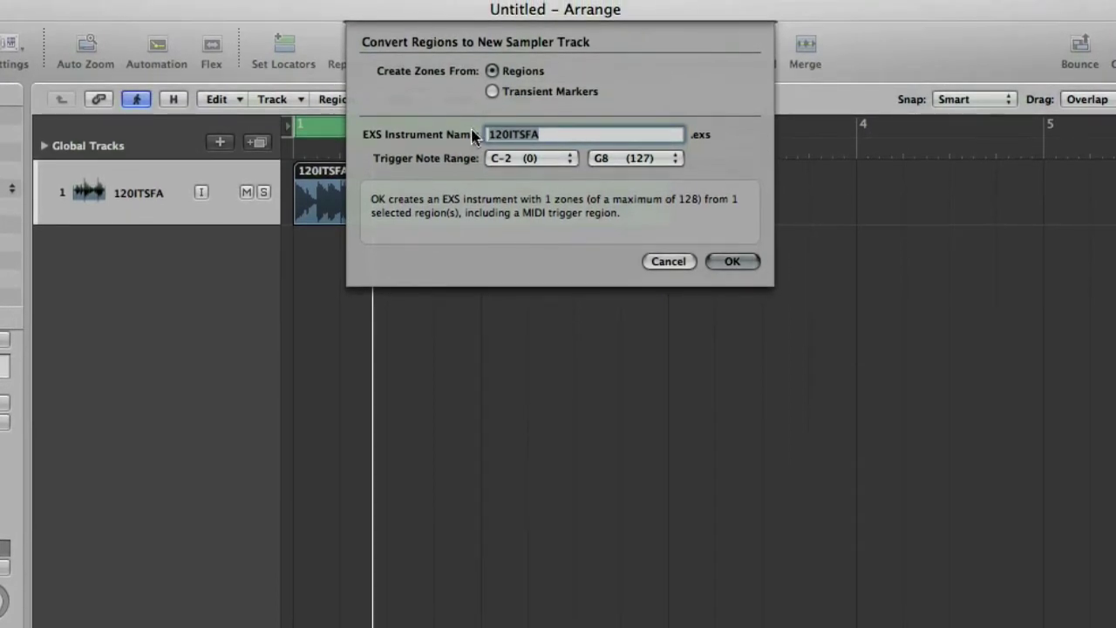
click(562, 133)
text(BT T)
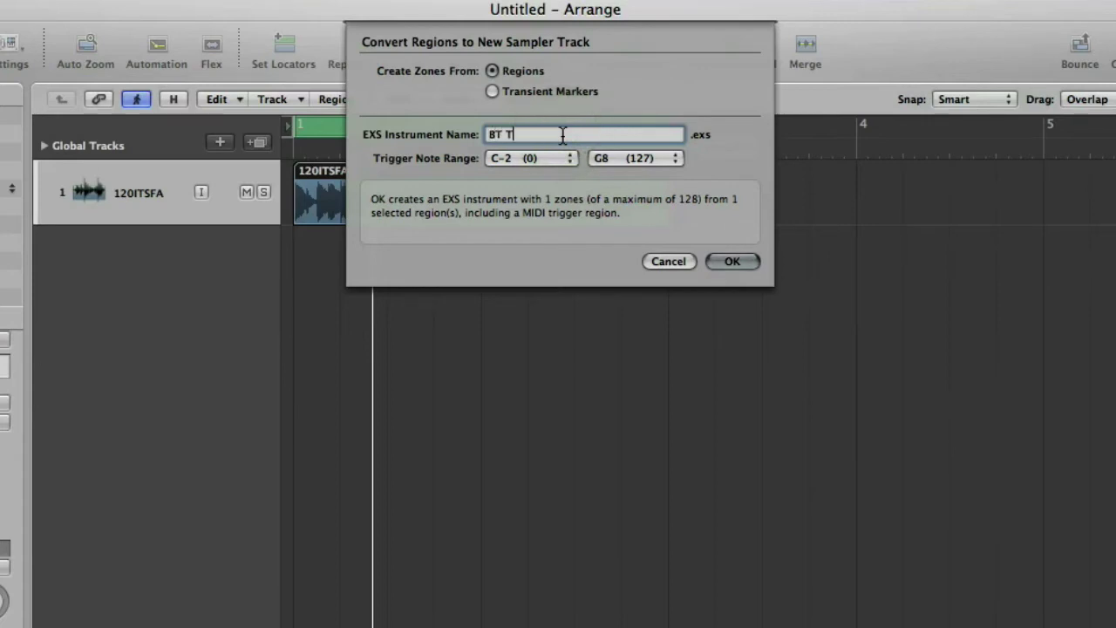
text(est Loop)
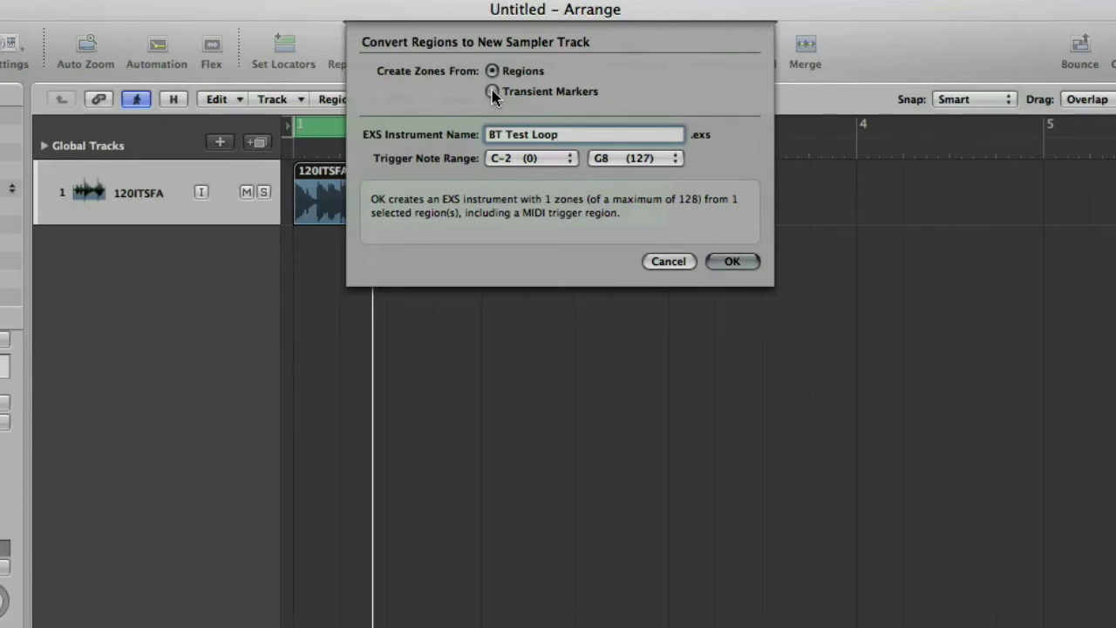
Create the zones from transient markers, set the lowest trigger note to C2 (48), and confirm the conversion
click(493, 92)
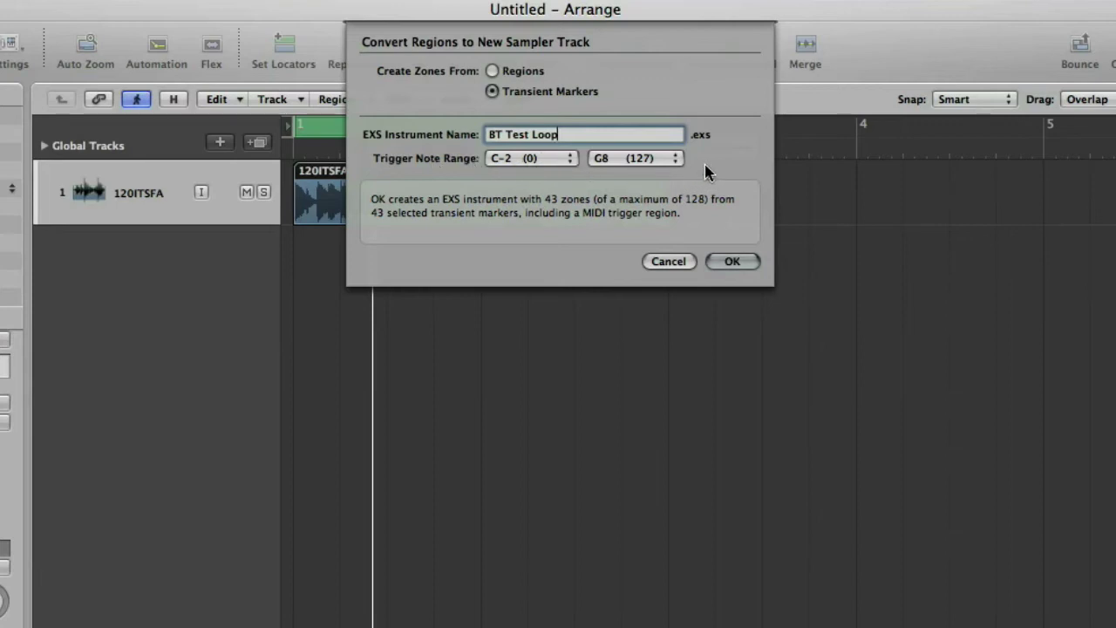
click(543, 162)
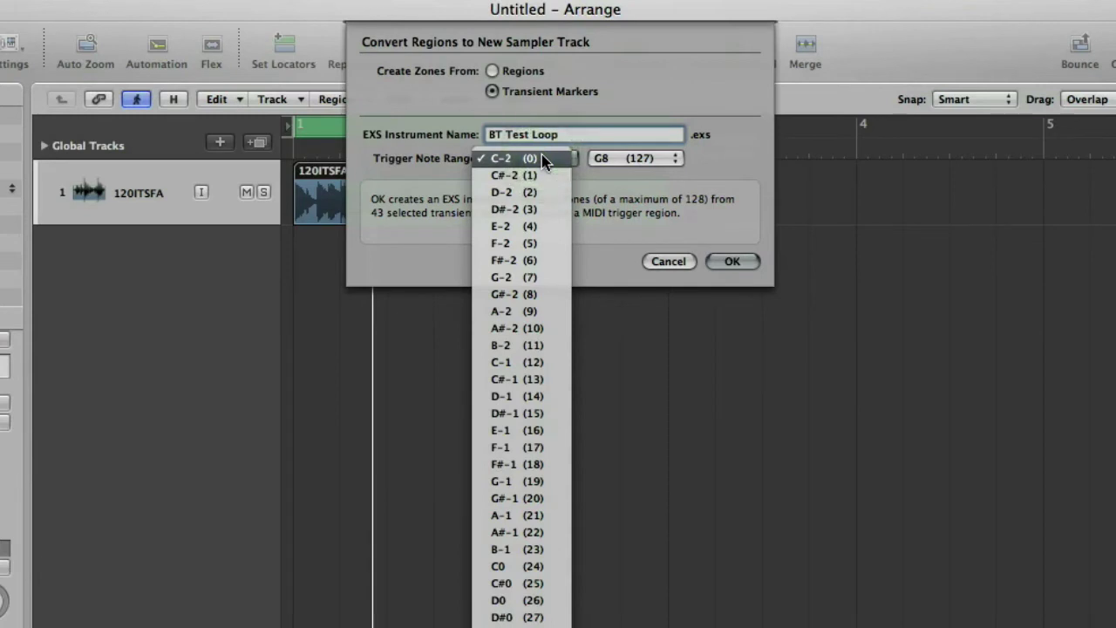
scroll(521, 331, down, 6)
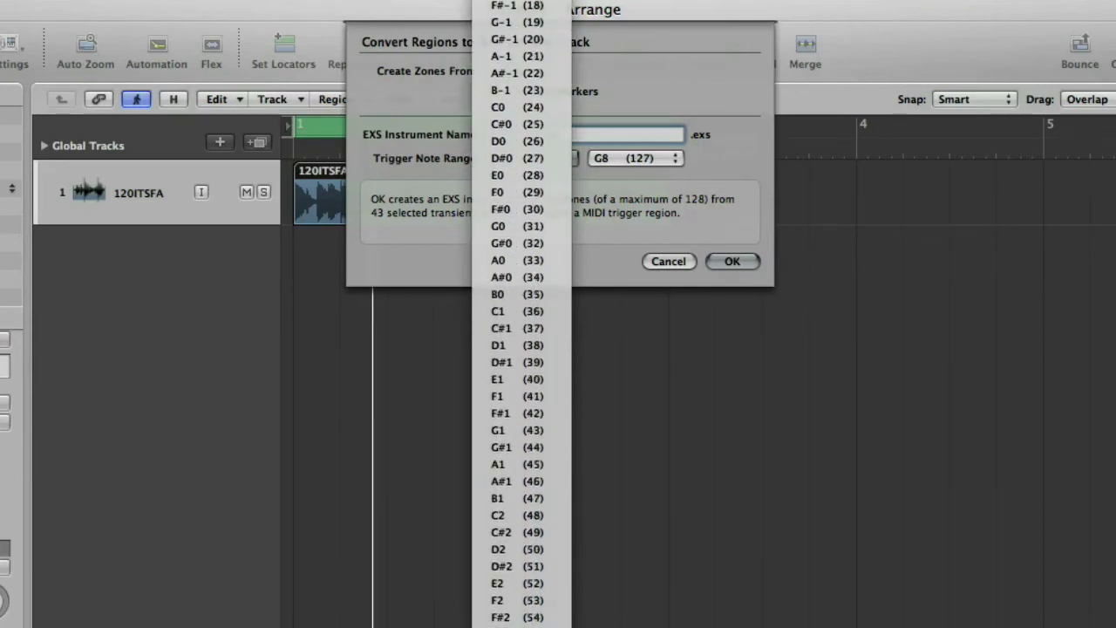
click(510, 515)
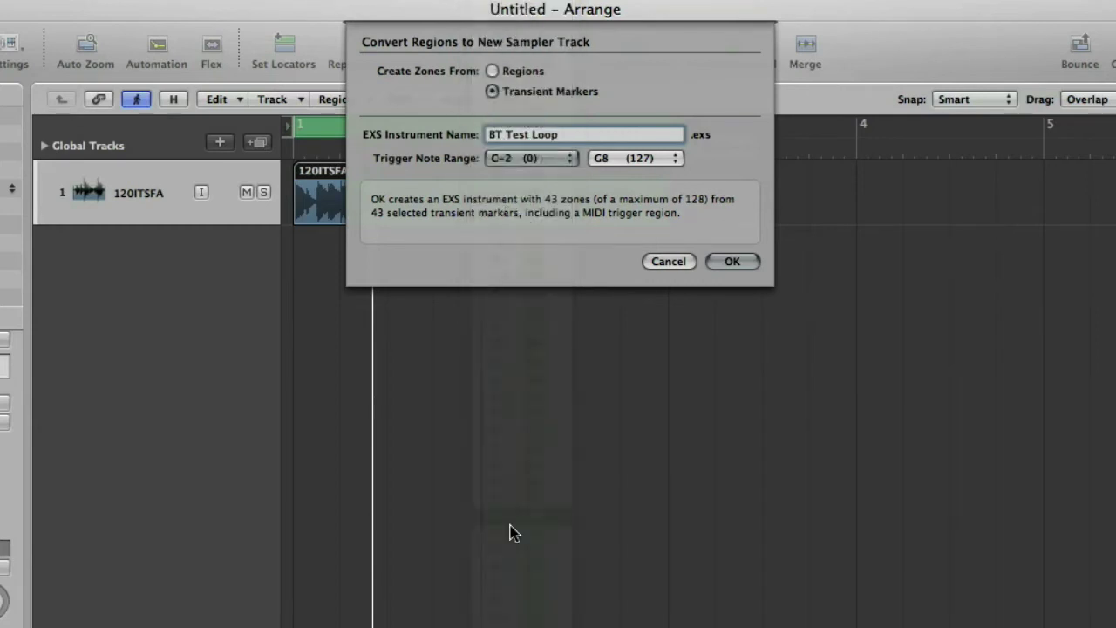
click(736, 264)
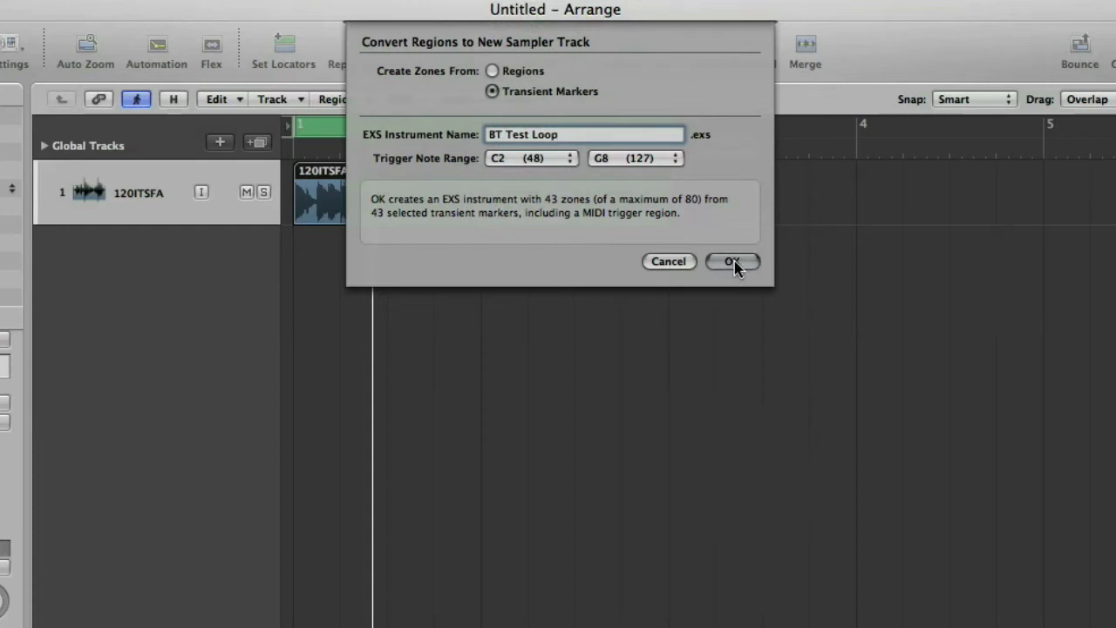
click(734, 264)
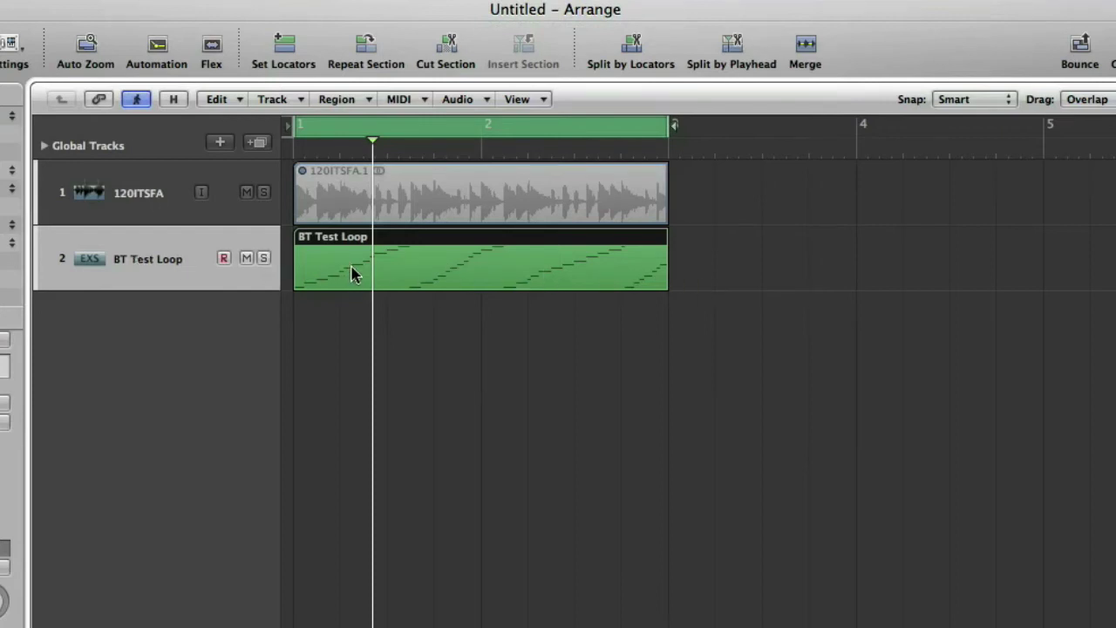
Open the EXS24 instrument on the BT Test Loop track to inspect it, and close it again
double_click(1, 514)
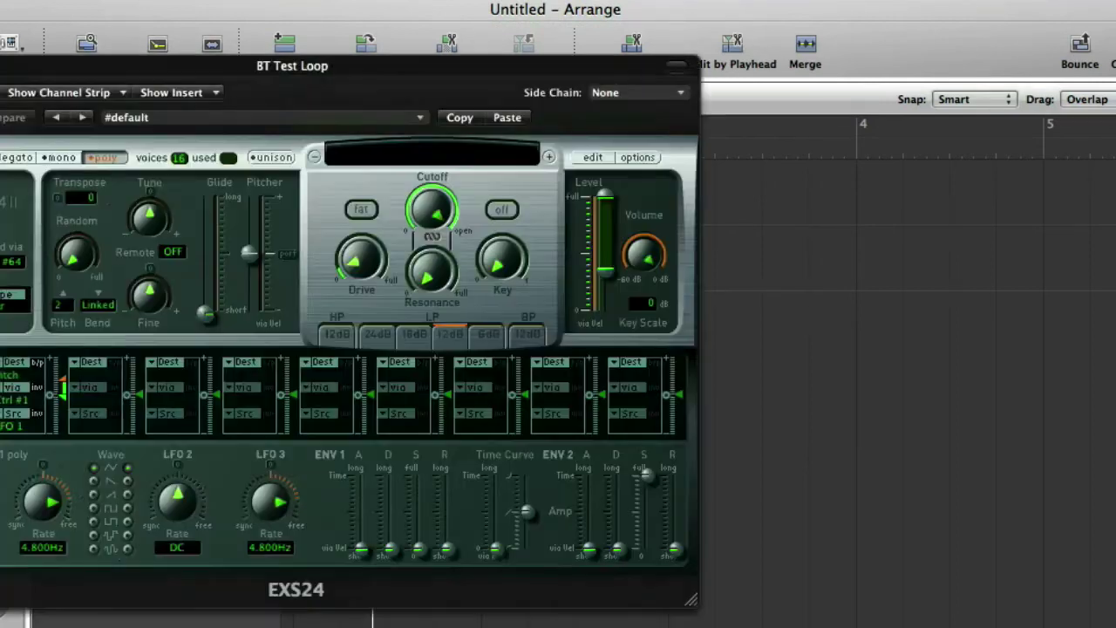
drag(390, 74, 700, 96)
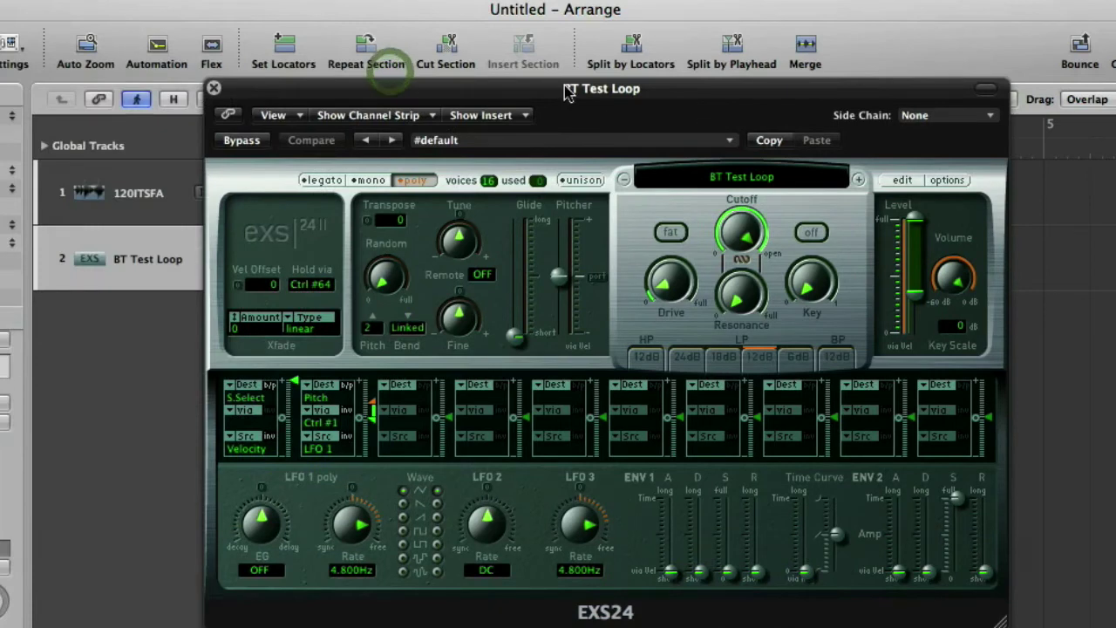
click(214, 88)
Deselect the BT Test Loop region and briefly play back the new sampler track
click(396, 333)
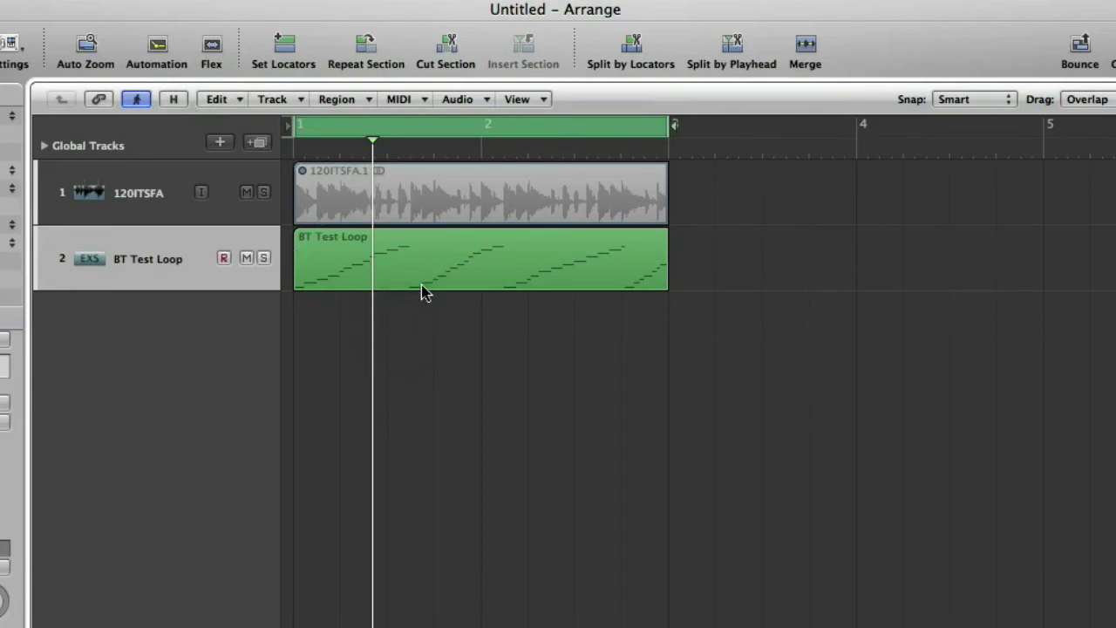
key(space)
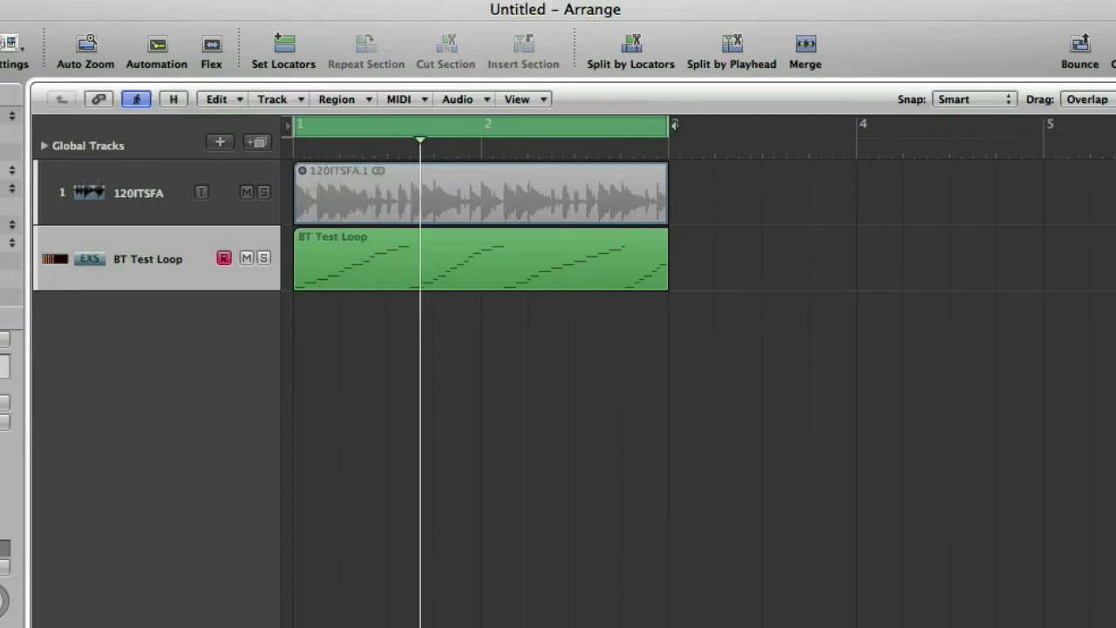
key(space)
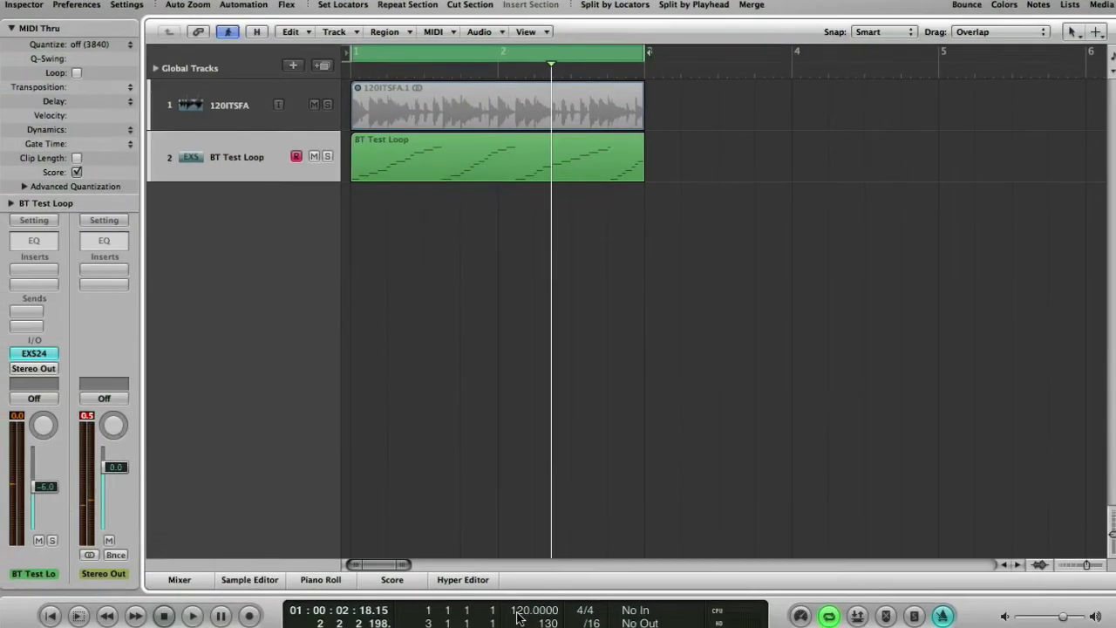
Set the project tempo to 100 BPM and briefly play the sampler track at that tempo
text(100)
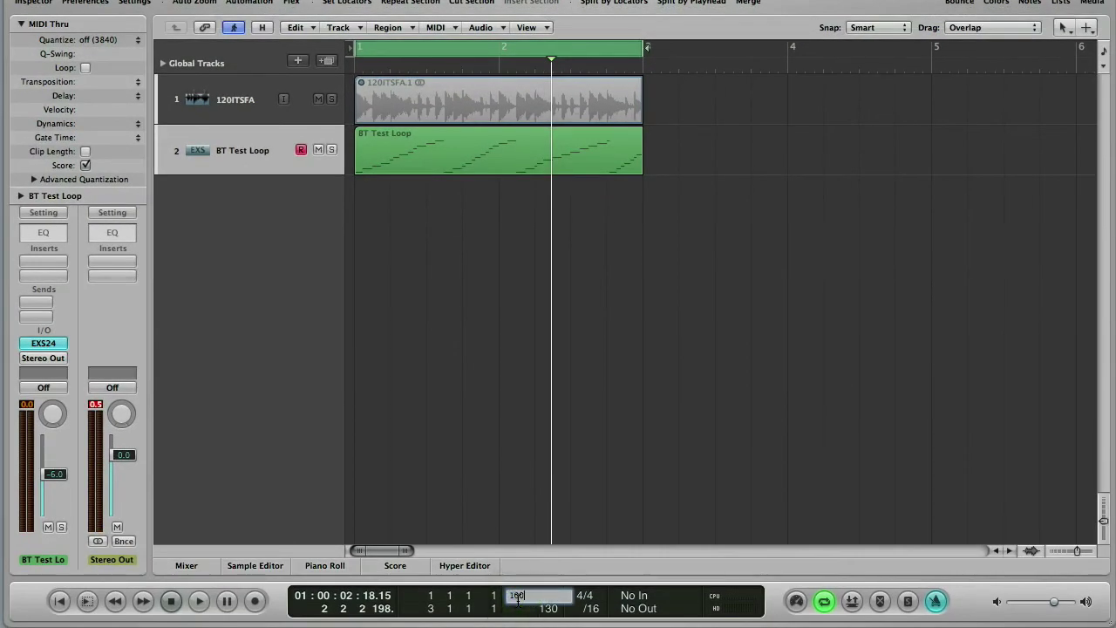
key(Return)
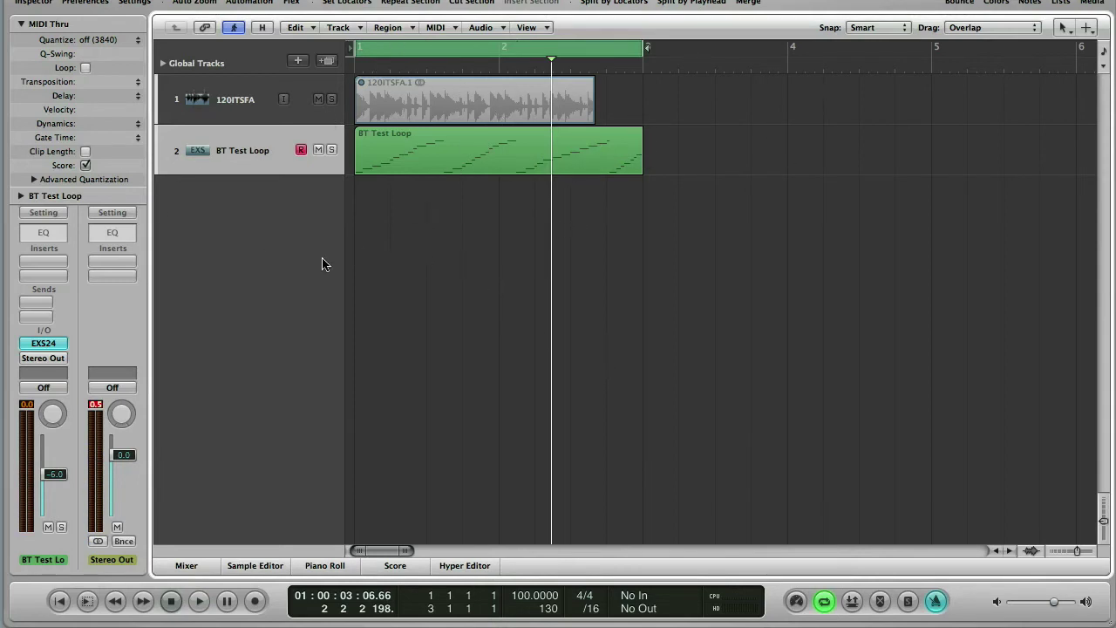
key(space)
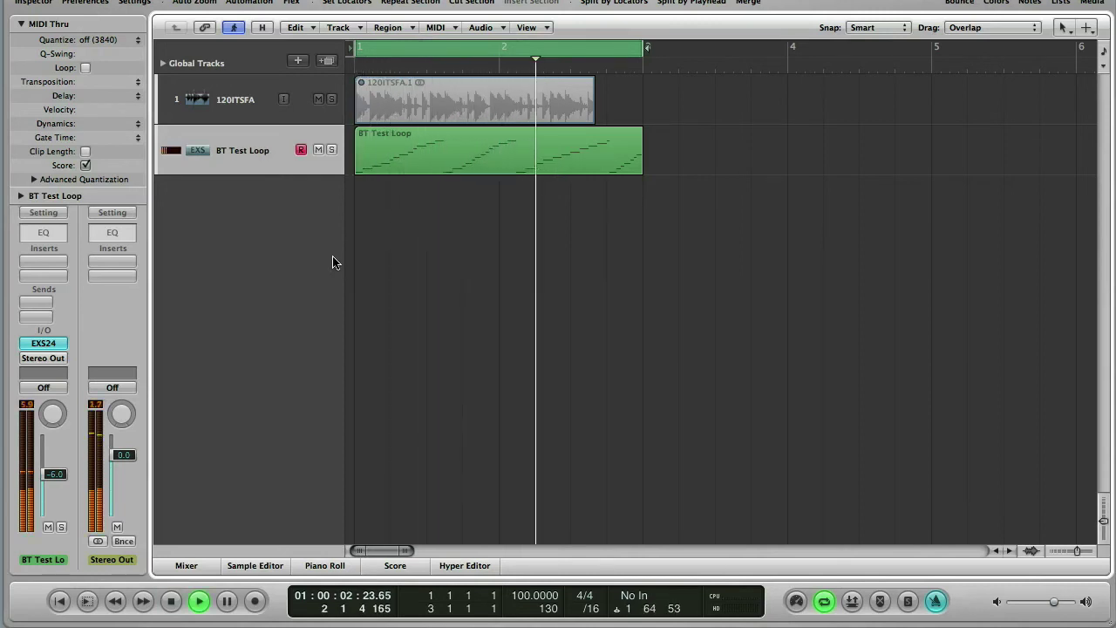
key(space)
Set the project tempo to 140 BPM and briefly play the sampler track at that tempo
double_click(518, 596)
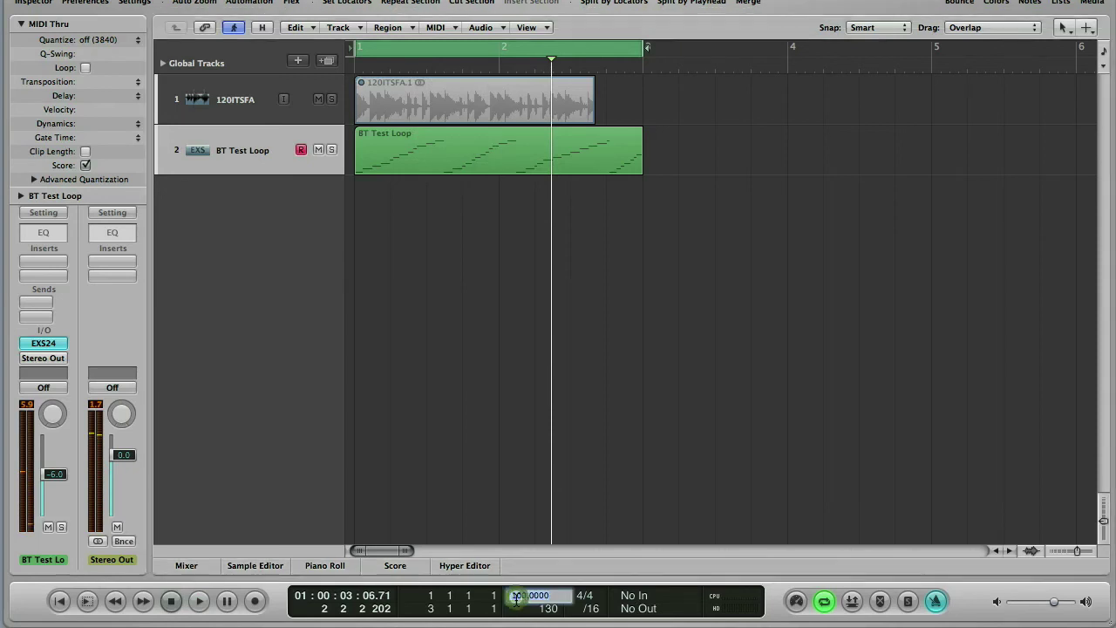
text(140)
key(Return)
key(space)
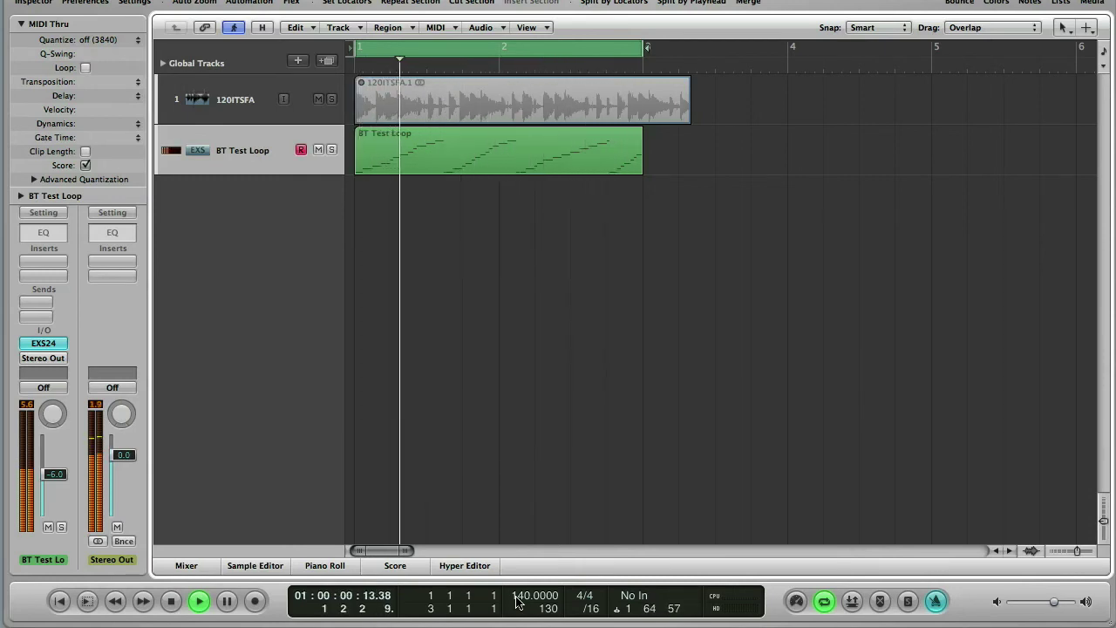
key(space)
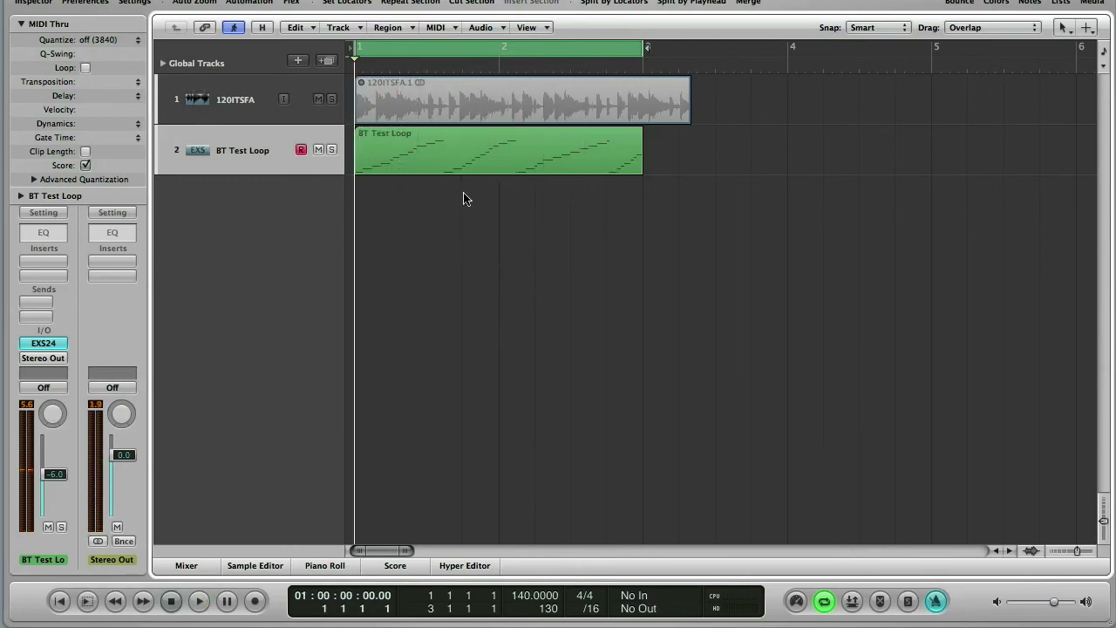
Open the BT Test Loop region in the Piano Roll and enlarge the editor to show more of its note range
click(439, 100)
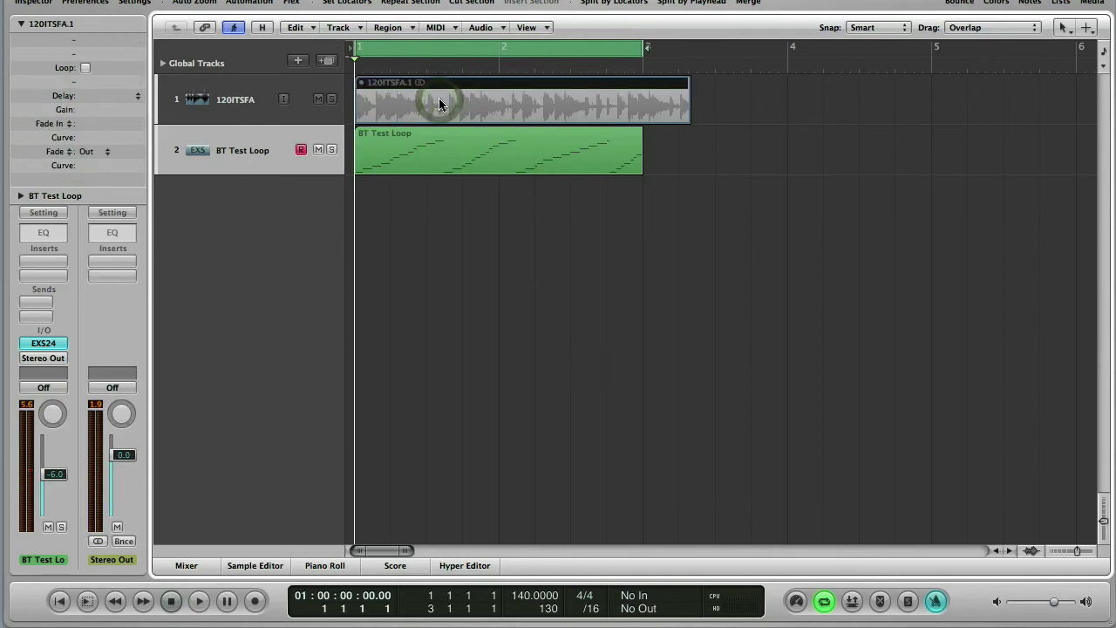
click(444, 150)
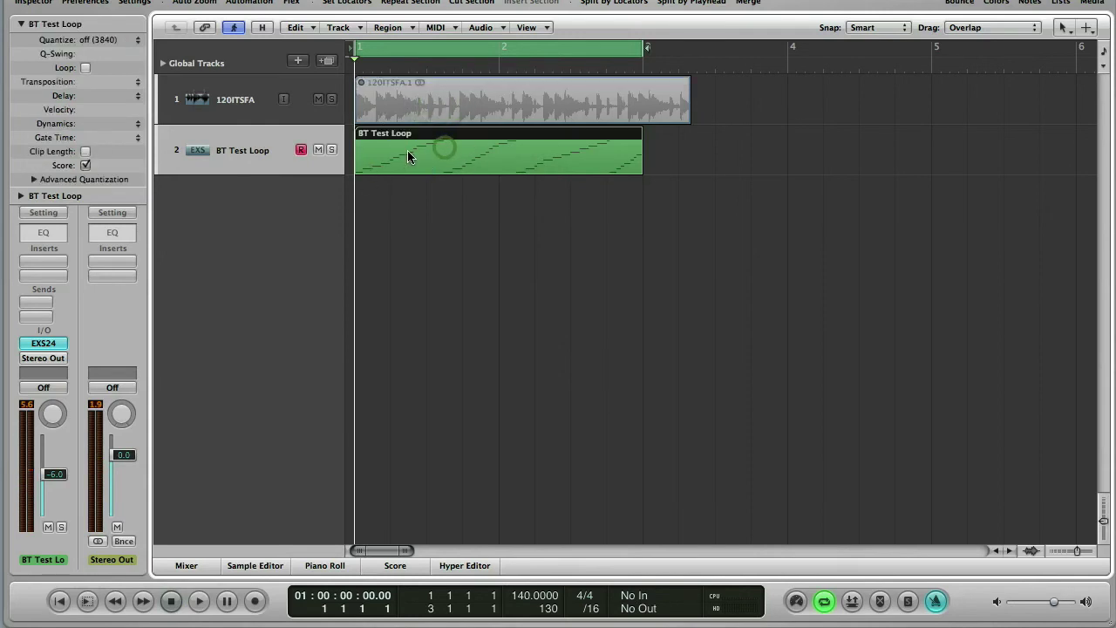
double_click(435, 140)
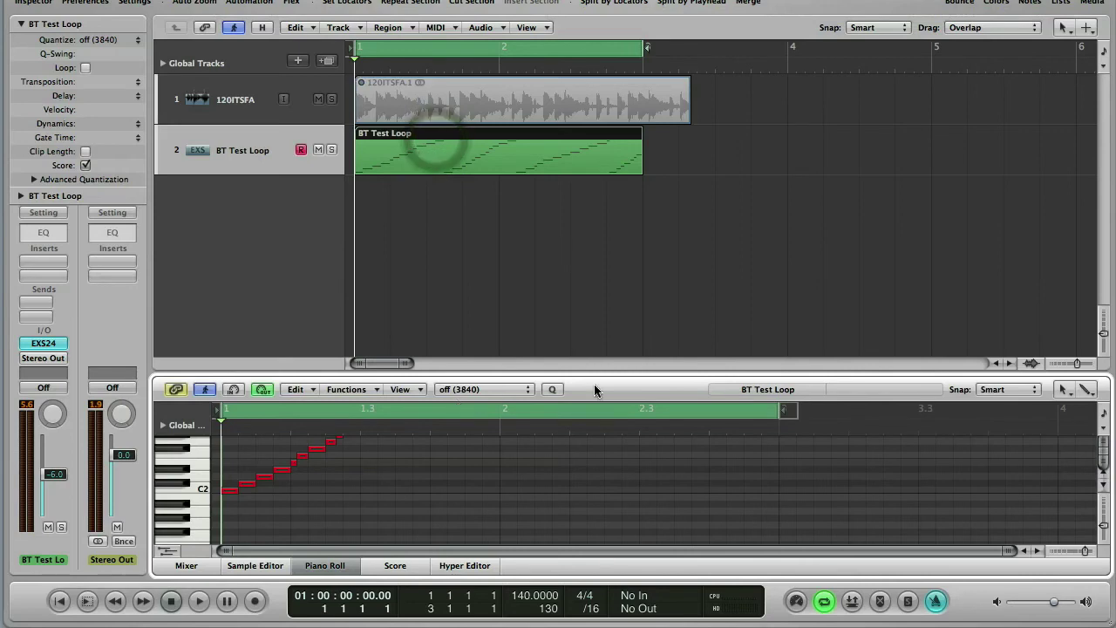
drag(605, 373, 614, 139)
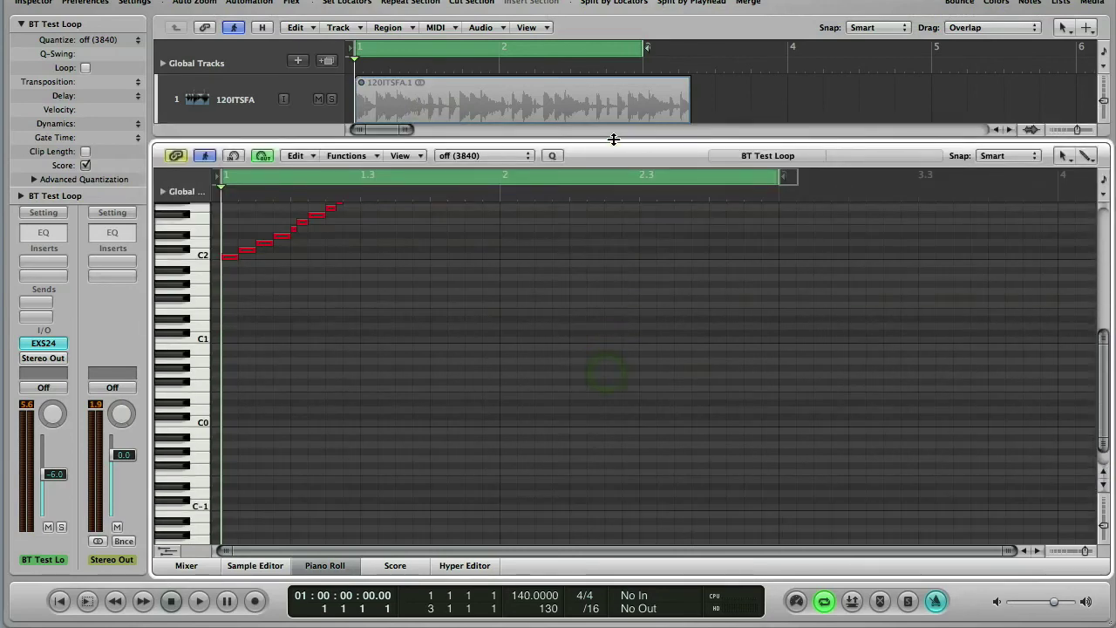
Audition individual slice notes at the start of the BT Test Loop region, beginning with C2
scroll(426, 404, up, 10)
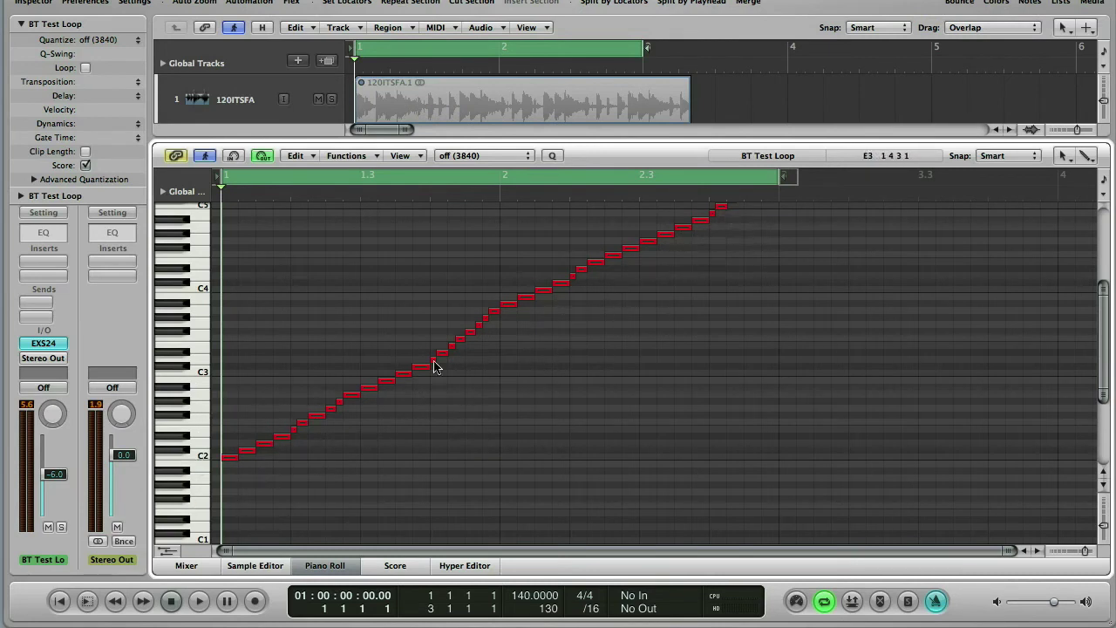
click(230, 459)
click(248, 450)
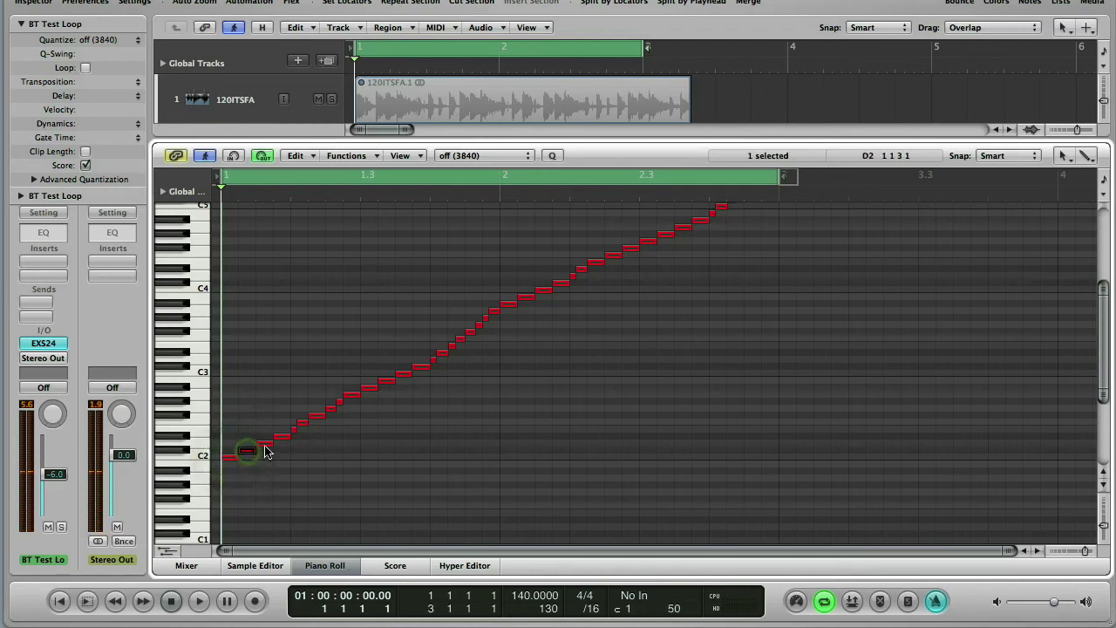
click(284, 435)
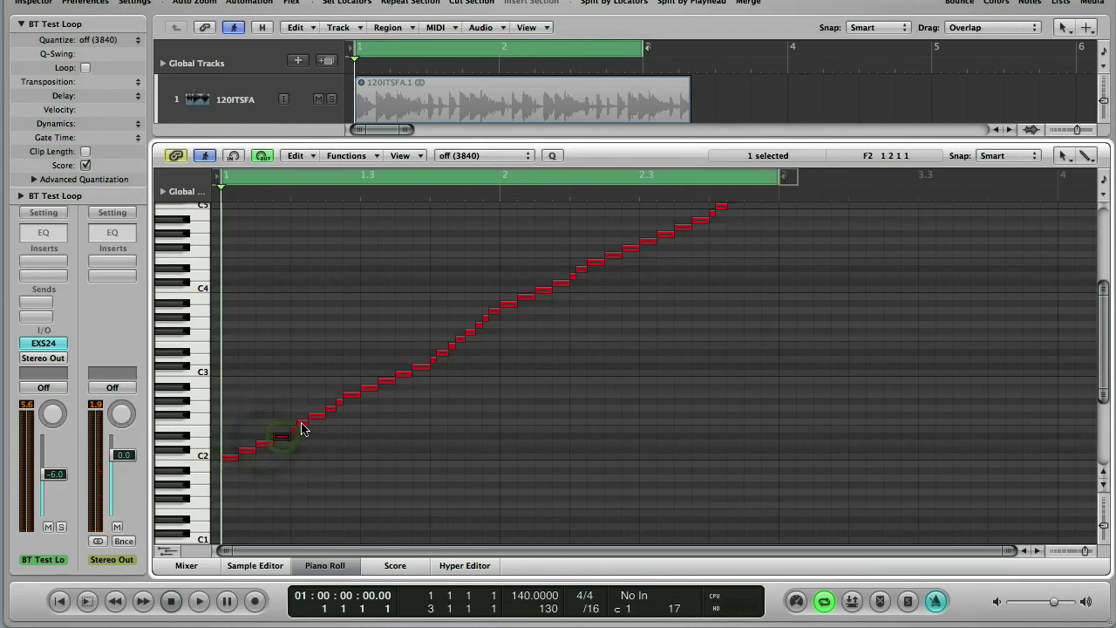
Audition individual slice notes in the second beat of bar 1, around F2 and G2
click(299, 425)
click(330, 413)
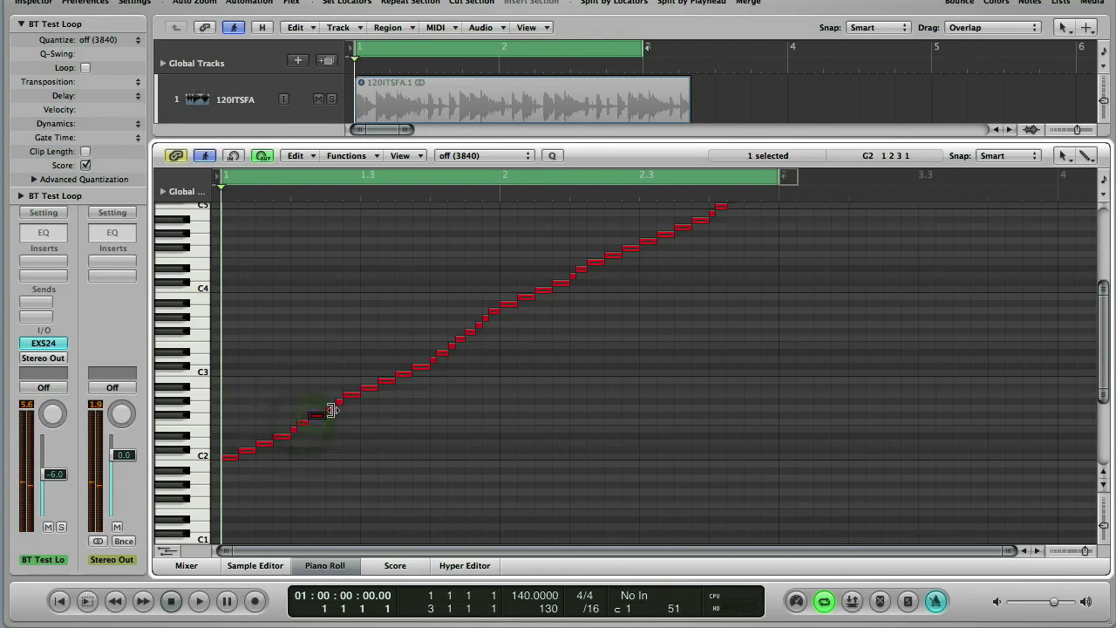
click(330, 409)
click(319, 447)
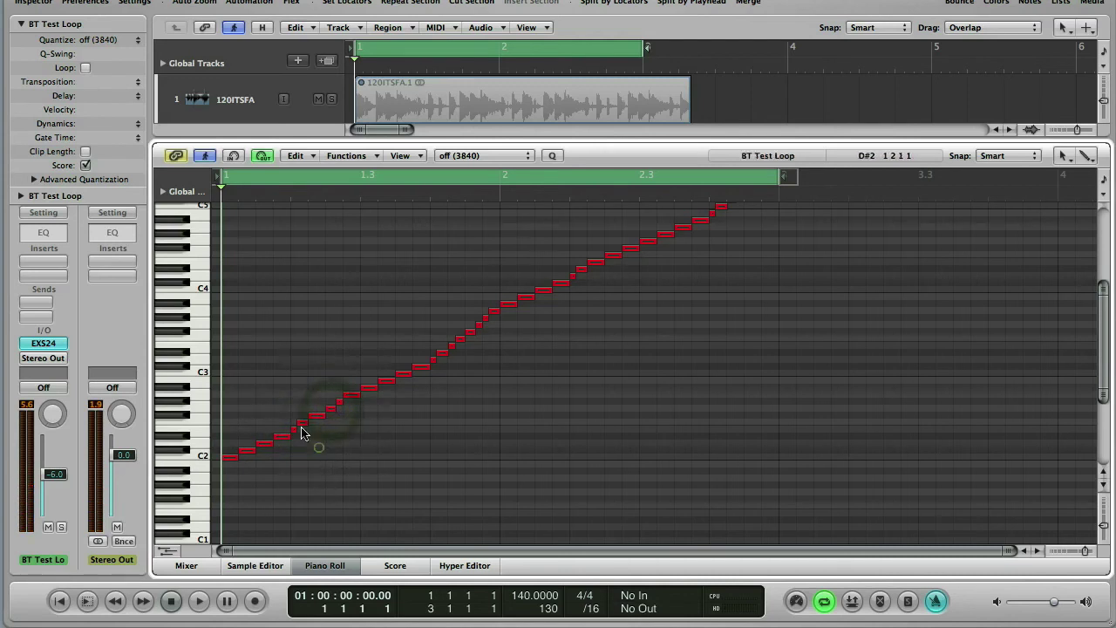
Replace the three slices after the opening C2 note with copies of C2 across the first beat, and play the loop
click(248, 450)
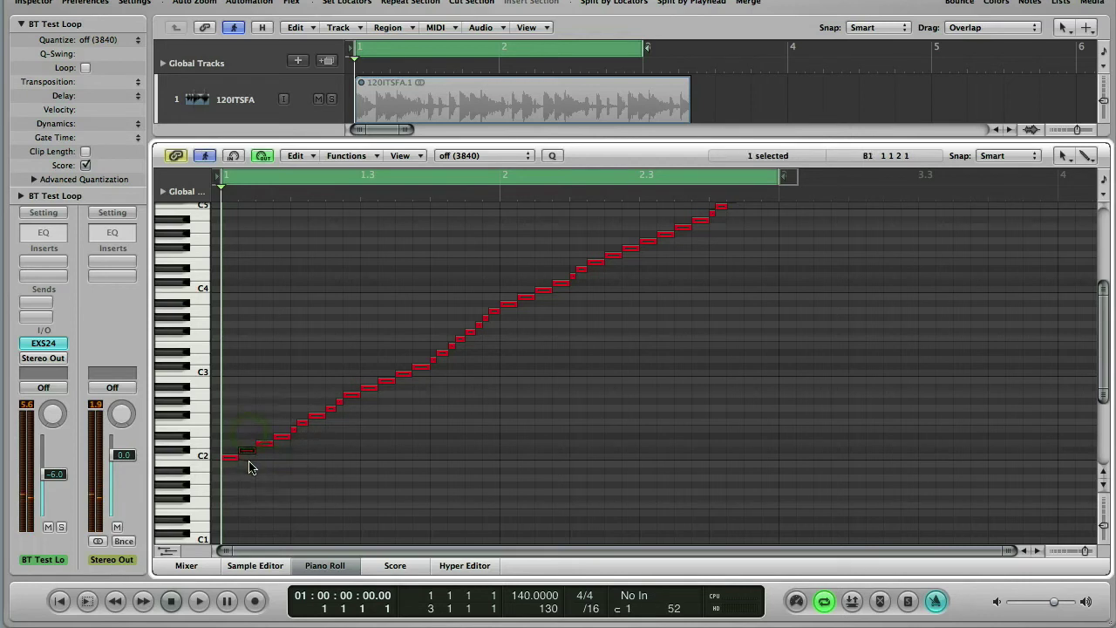
click(263, 444)
key(Delete)
click(280, 438)
key(Delete)
drag(230, 462, 282, 463)
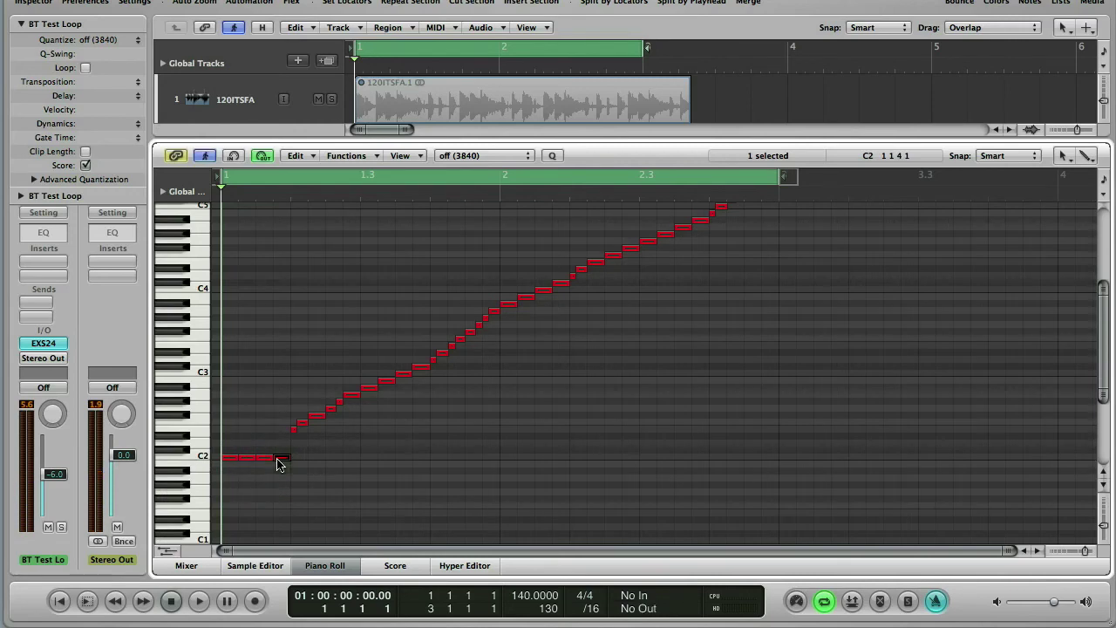
key(space)
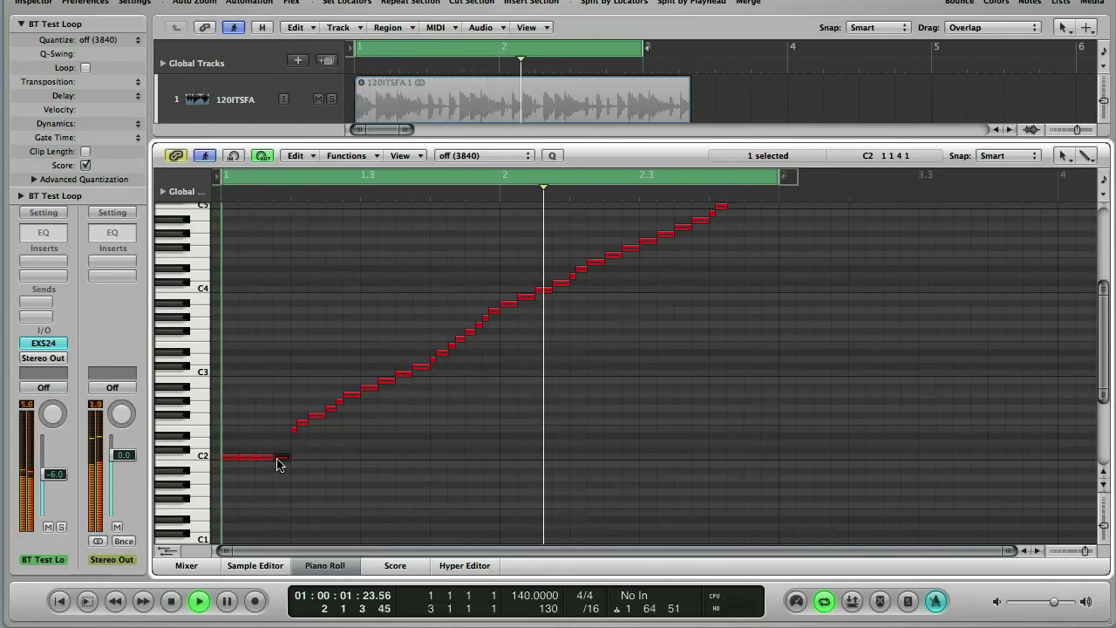
key(space)
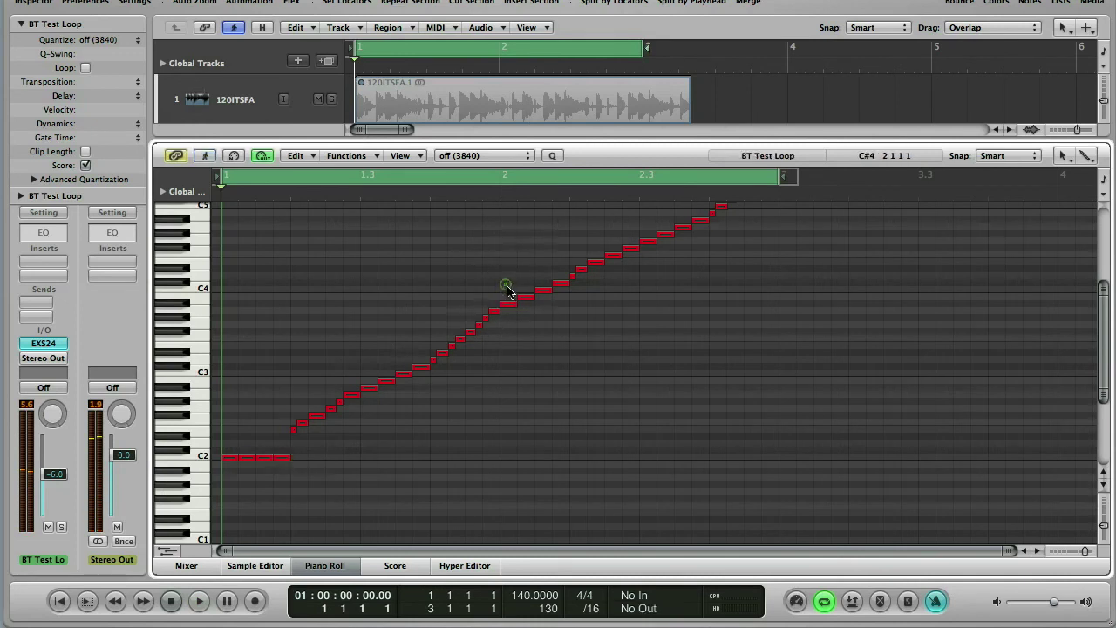
Replace the four slices in the first beat of bar 2 with copies of the four opening C2 notes, and play the loop
drag(504, 282, 559, 332)
key(Delete)
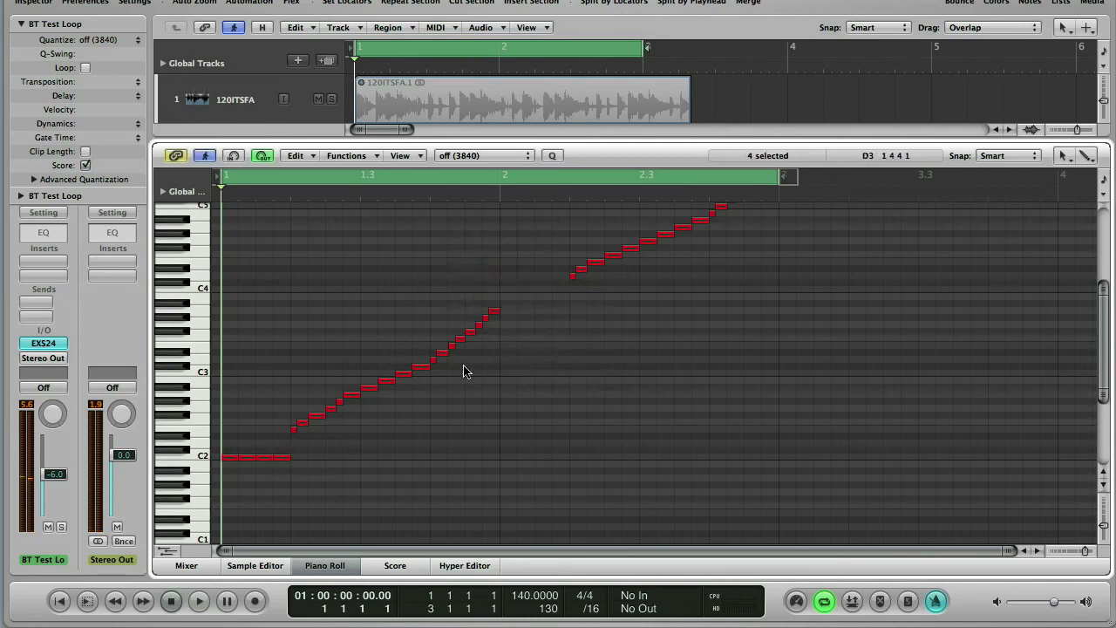
drag(236, 478, 509, 463)
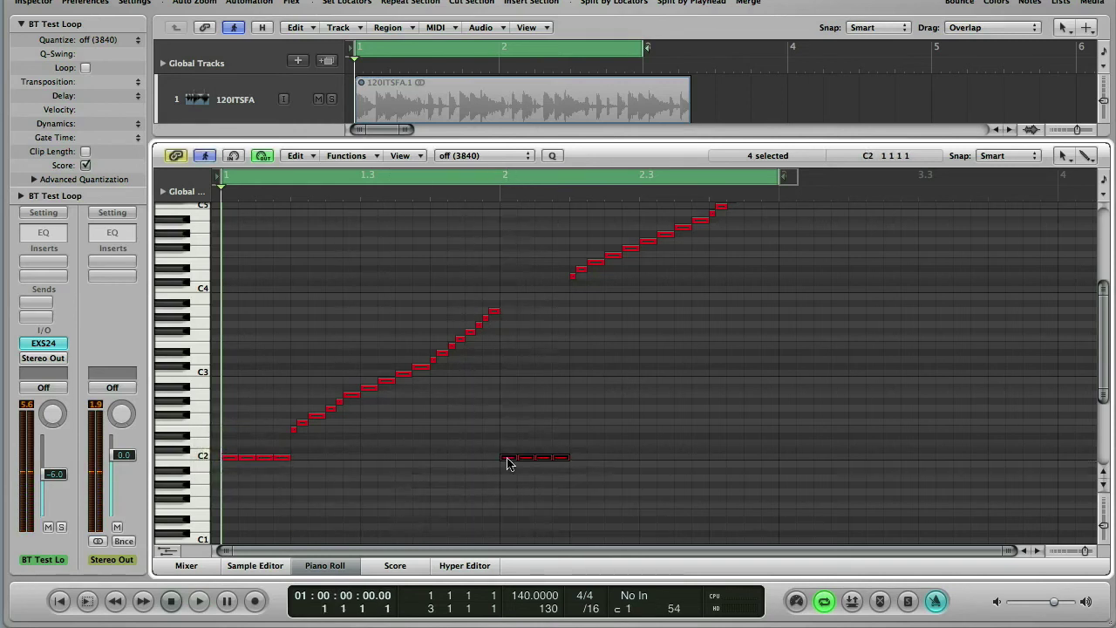
key(space)
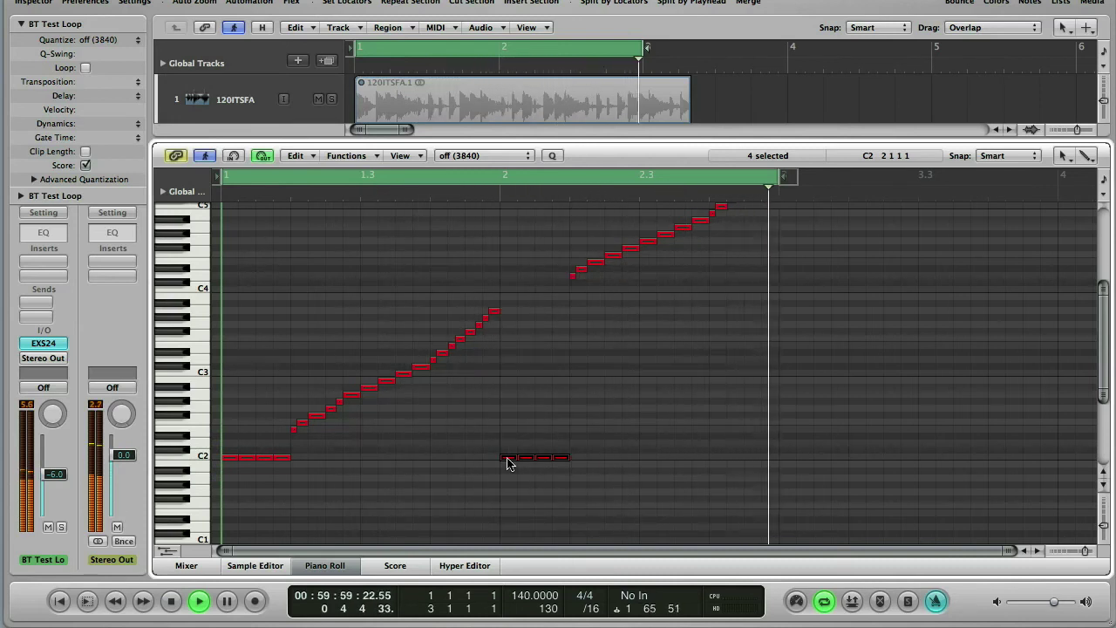
key(space)
Replace the three slices following C5 in the last beat of bar 2 with two copies of the C5 note, and play the loop
scroll(618, 426, up, 5)
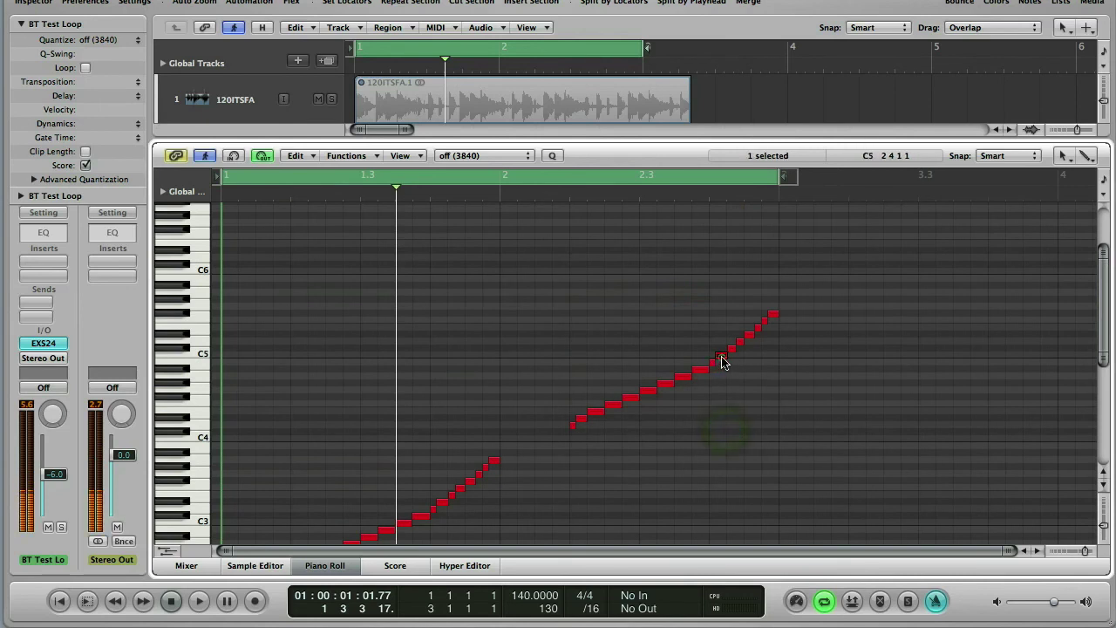
click(723, 356)
click(733, 335)
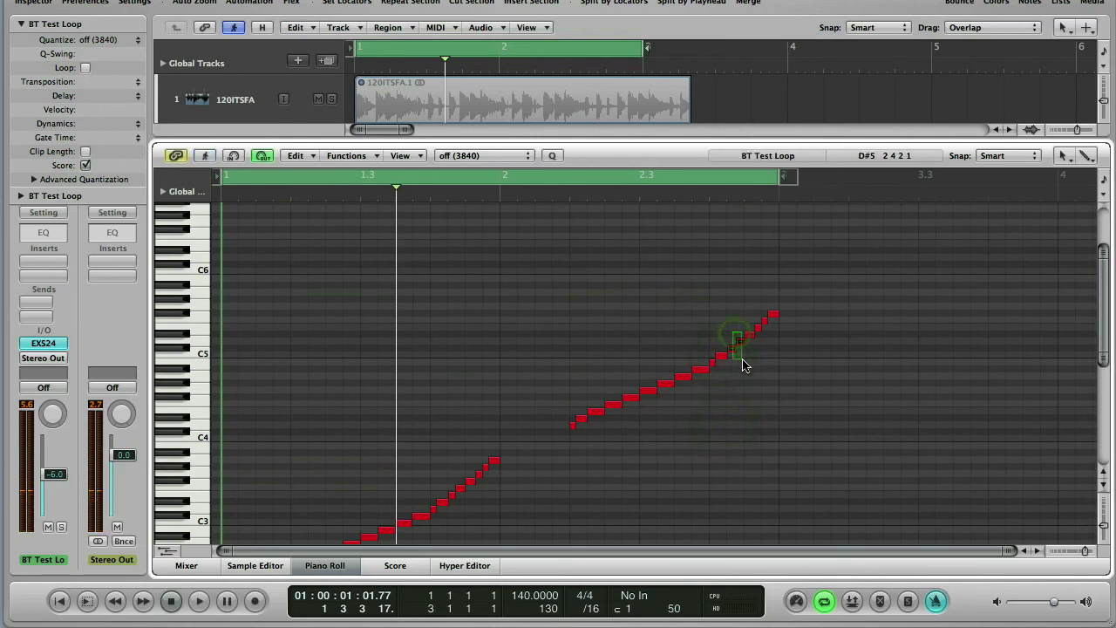
mouse_move(743, 364)
mouse_down()
mouse_move(752, 368)
mouse_move(733, 360)
mouse_move(746, 359)
mouse_up()
key(space)
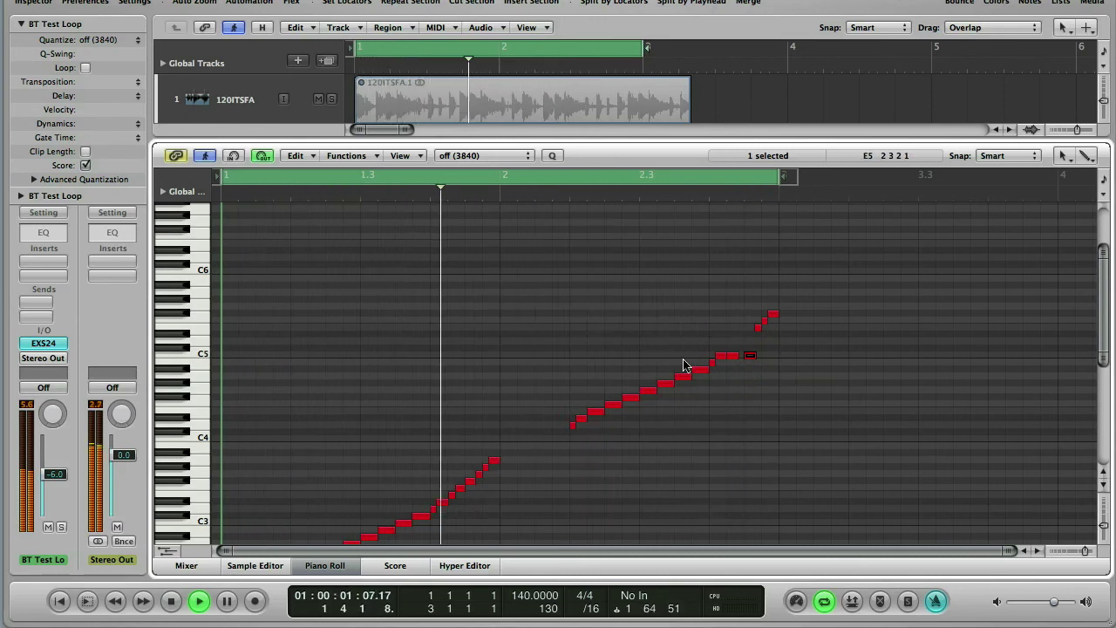
click(737, 374)
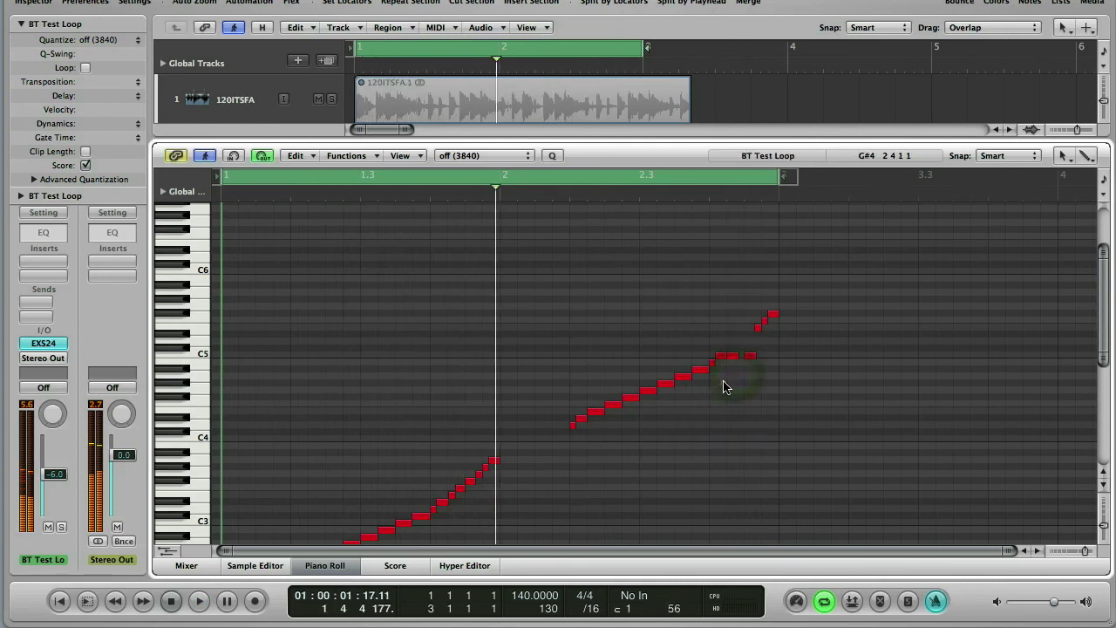
click(723, 383)
Replace the first copied C5 note in the last beat of bar 2 with a copy of the A4 slice, and play the loop
click(733, 356)
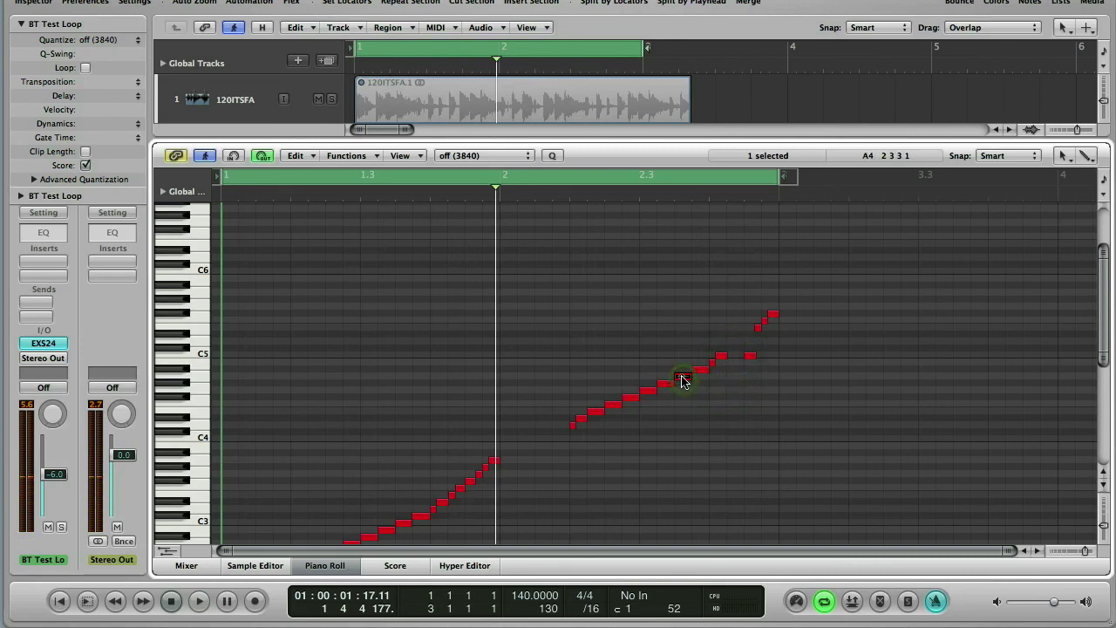
drag(685, 381, 722, 375)
key(space)
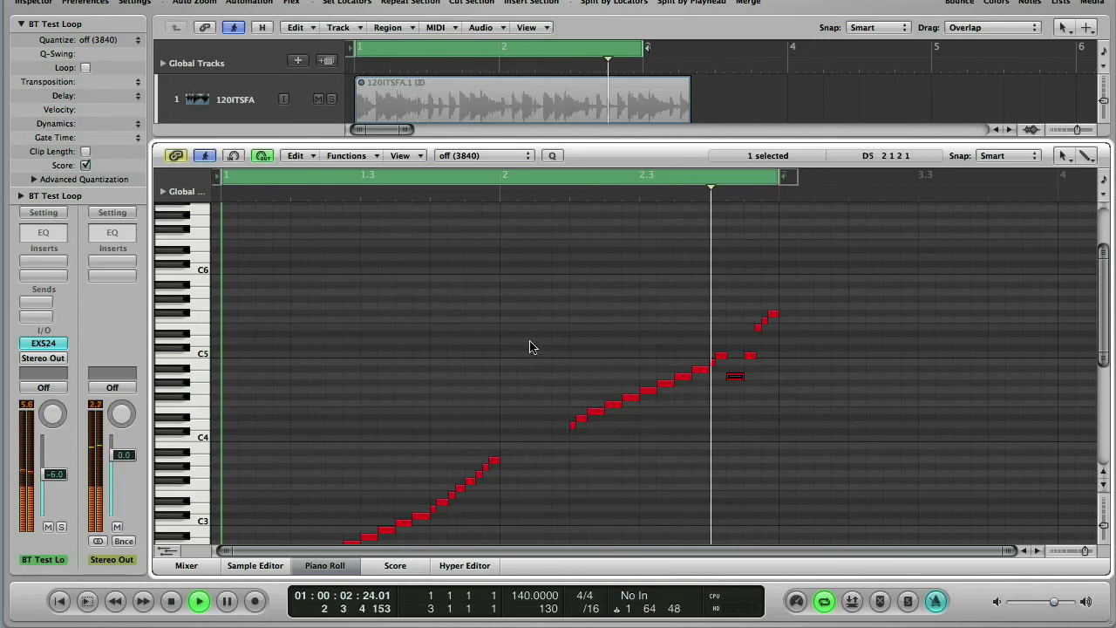
key(space)
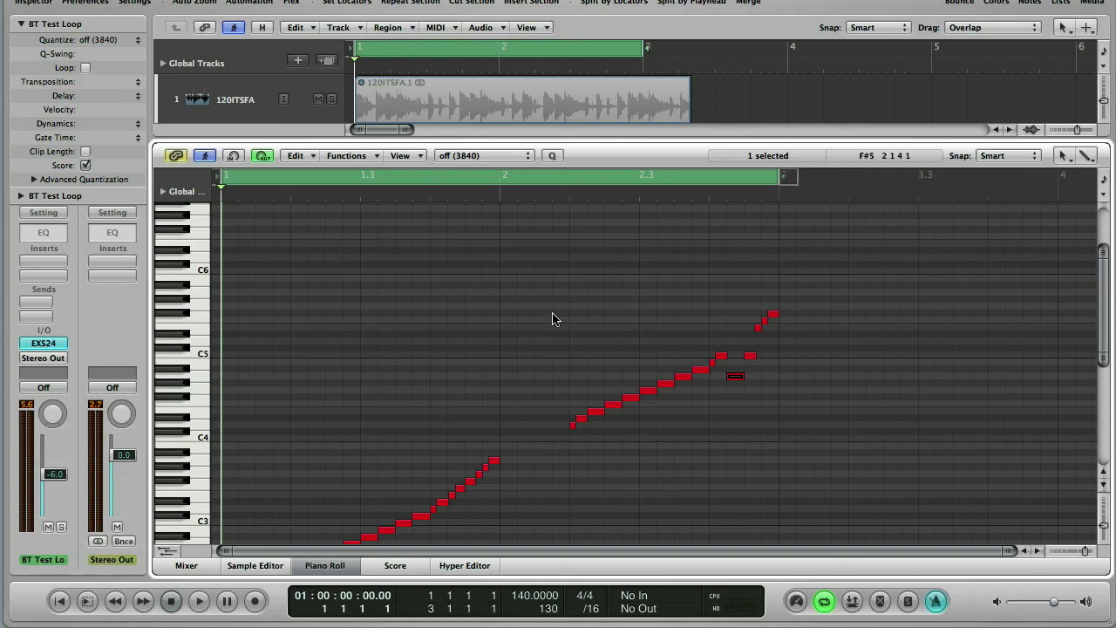
scroll(552, 318, down, 5)
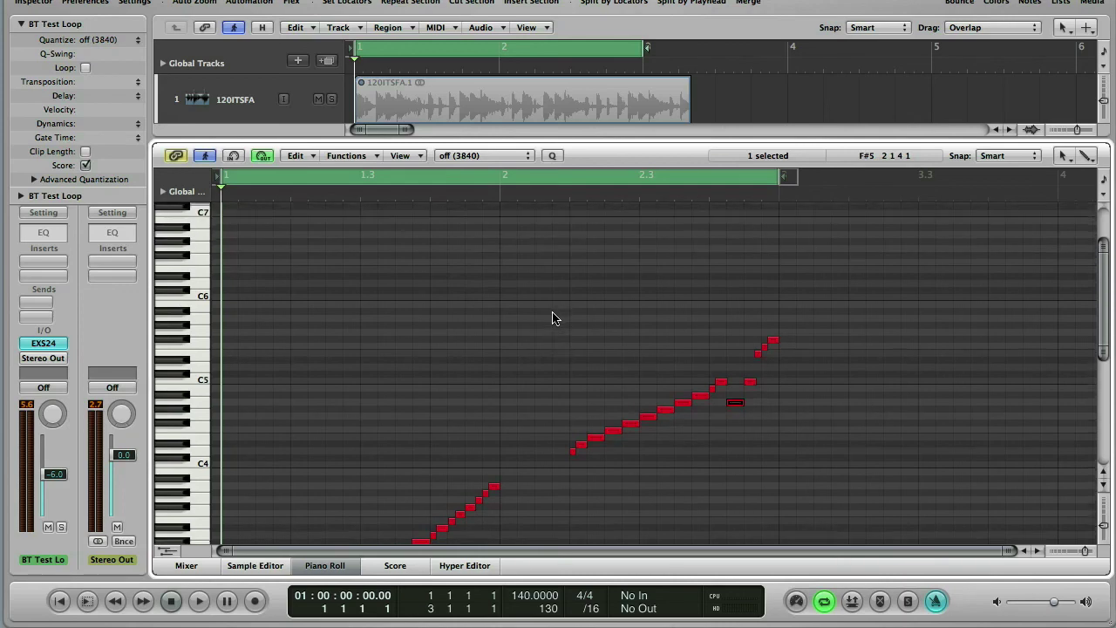
scroll(552, 318, up, 3)
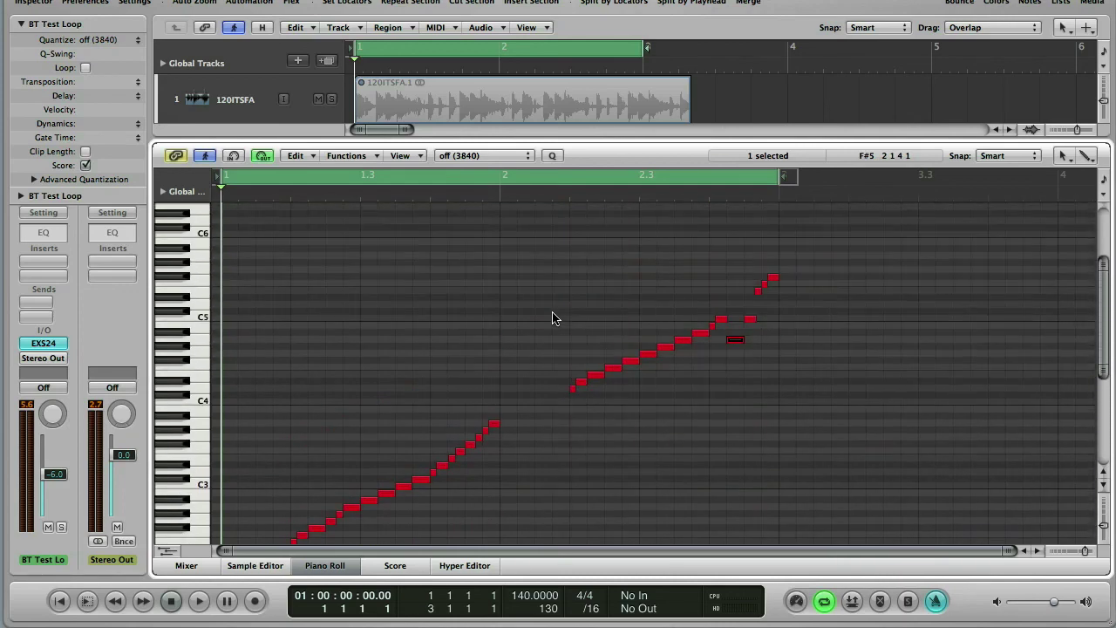
scroll(552, 318, up, 2)
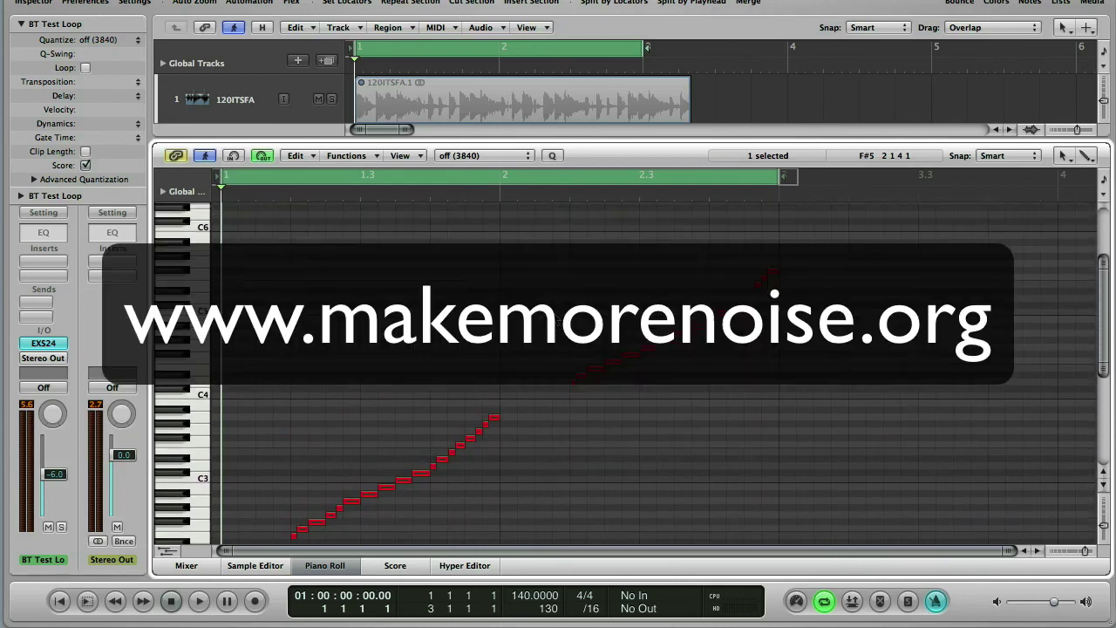